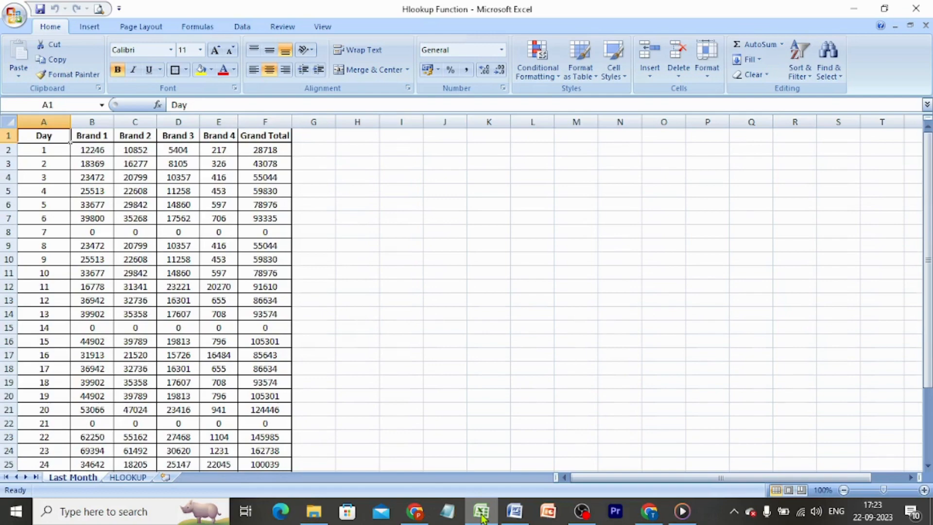
Step: Look over the Last Month and HLOOKUP sheets, ending at the second Brand 1 header in G1 of HLOOKUP
{"action": "key", "text": "ctrl+Page_Down"}
{"action": "key", "text": "ctrl+Page_Up"}
{"action": "key", "text": "ctrl+Page_Down"}
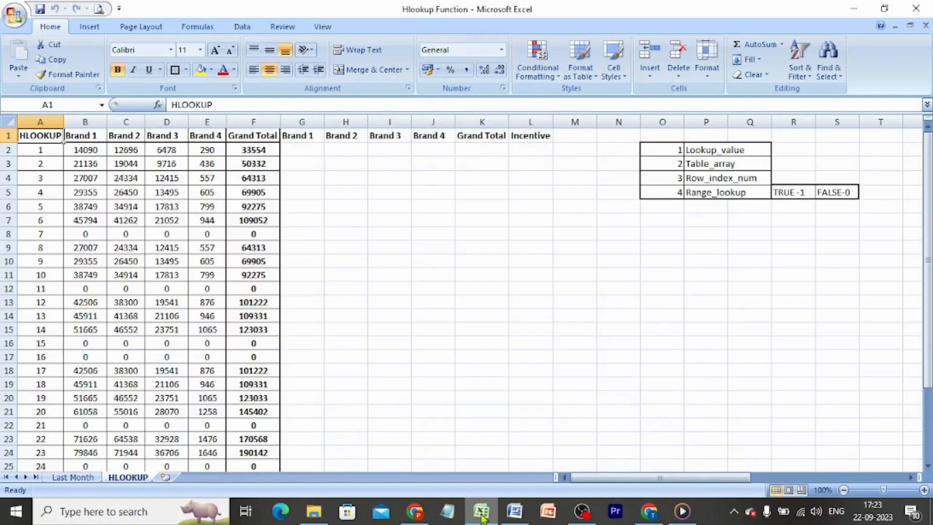
{"action": "key", "text": "Right"}
{"action": "key", "text": "Right"}
{"action": "key", "text": "Right"}
{"action": "key", "text": "Right"}
{"action": "key", "text": "Right"}
{"action": "key", "text": "Right"}
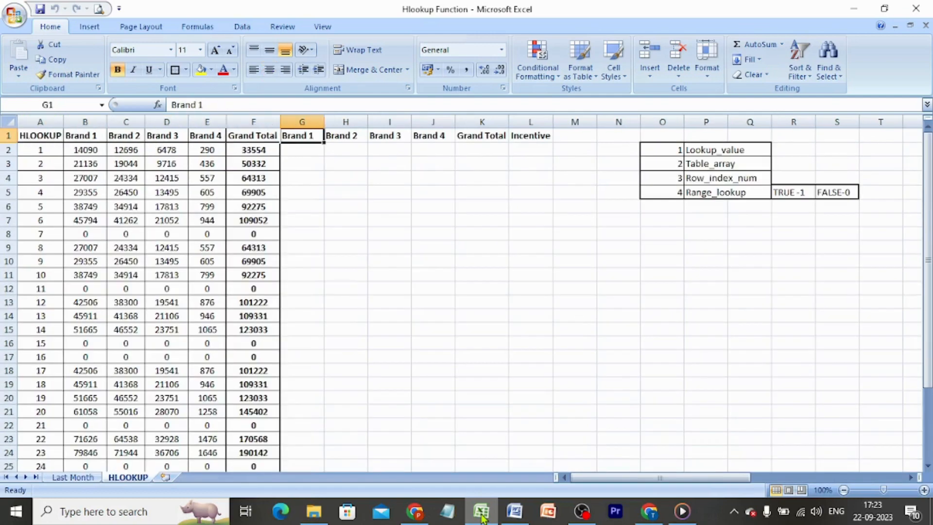
Step: Examine the HLOOKUP argument notes in O2:S5, from Lookup_value down to the TRUE and FALSE options of Range_lookup
{"action": "key", "text": "Down"}
{"action": "key", "text": "Down"}
{"action": "key", "text": "ctrl+Right"}
{"action": "key", "text": "Up"}
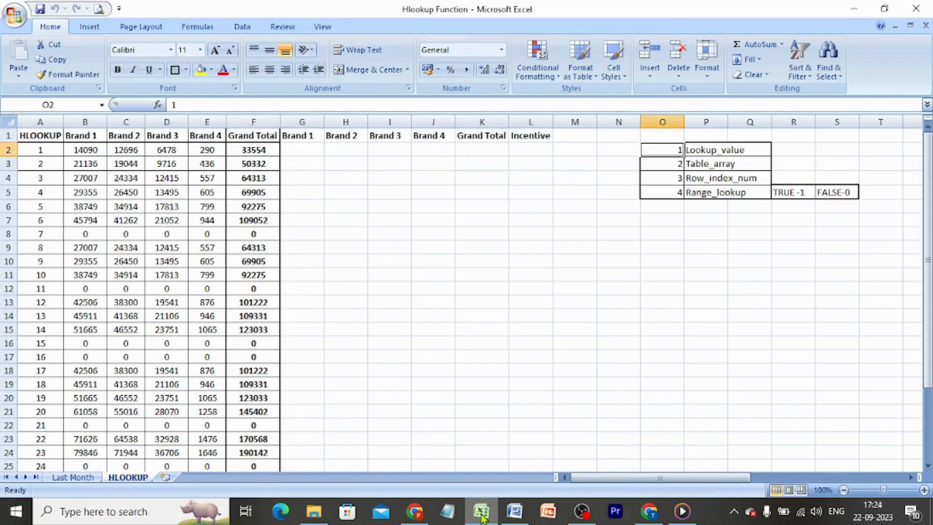
{"action": "key", "text": "Right"}
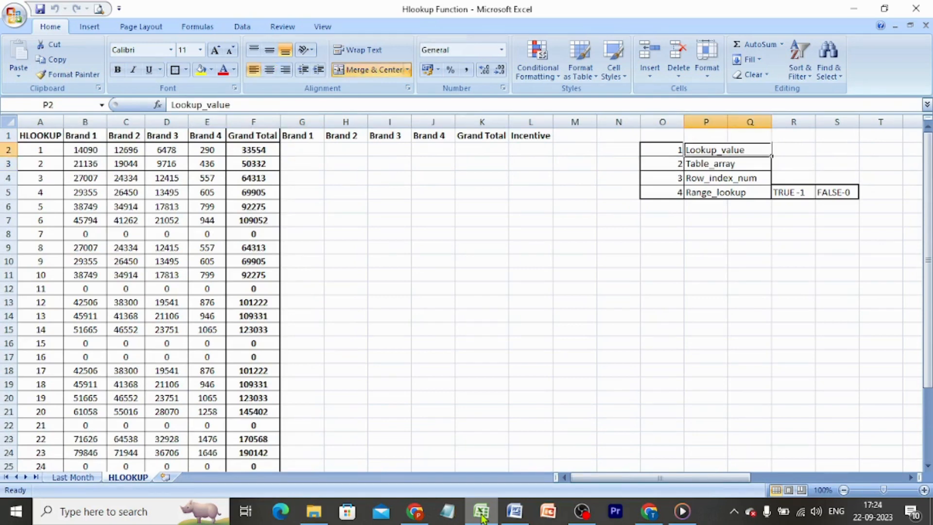
{"action": "key", "text": "Down"}
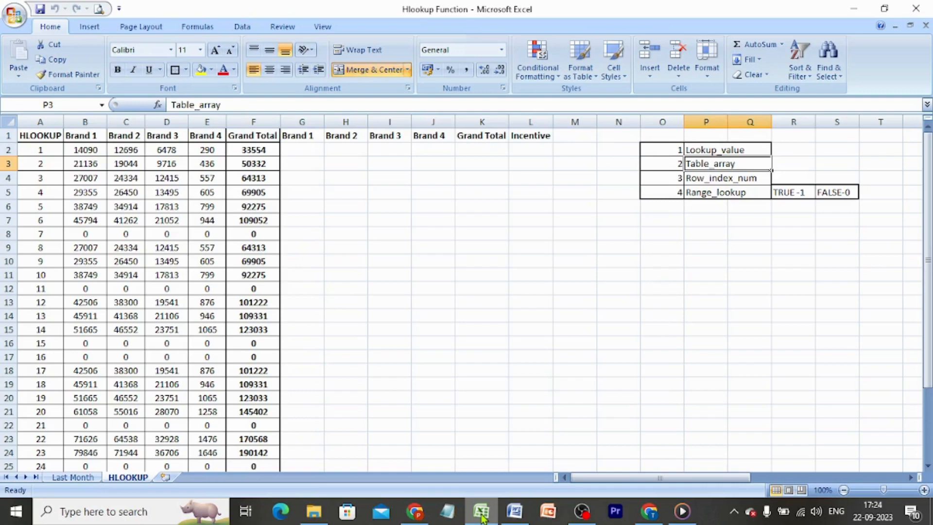
{"action": "key", "text": "Down"}
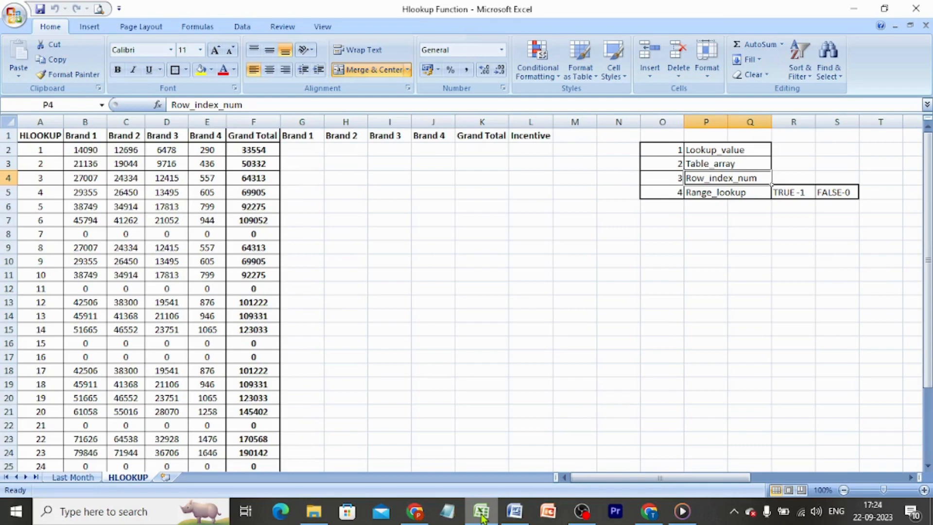
{"action": "key", "text": "Down"}
{"action": "key", "text": "Right"}
{"action": "key", "text": "Right"}
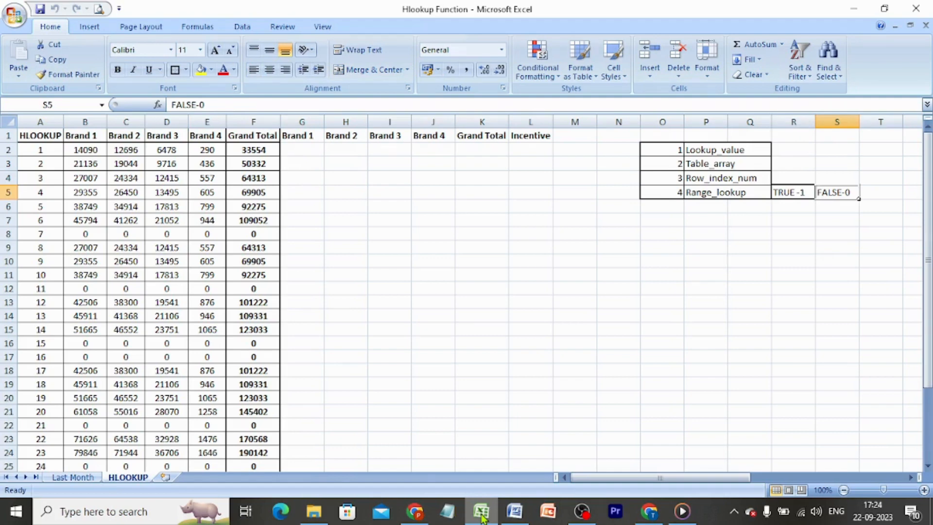
{"action": "key", "text": "Left"}
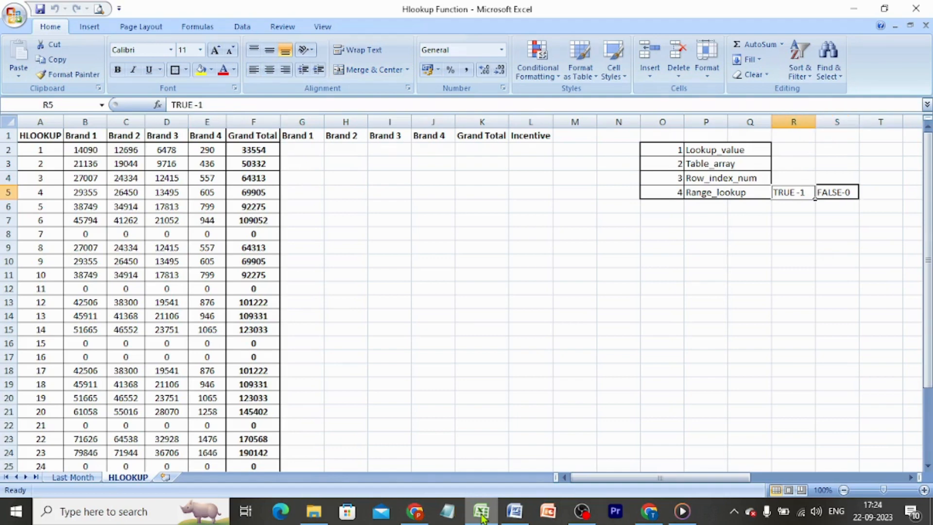
{"action": "key", "text": "Right"}
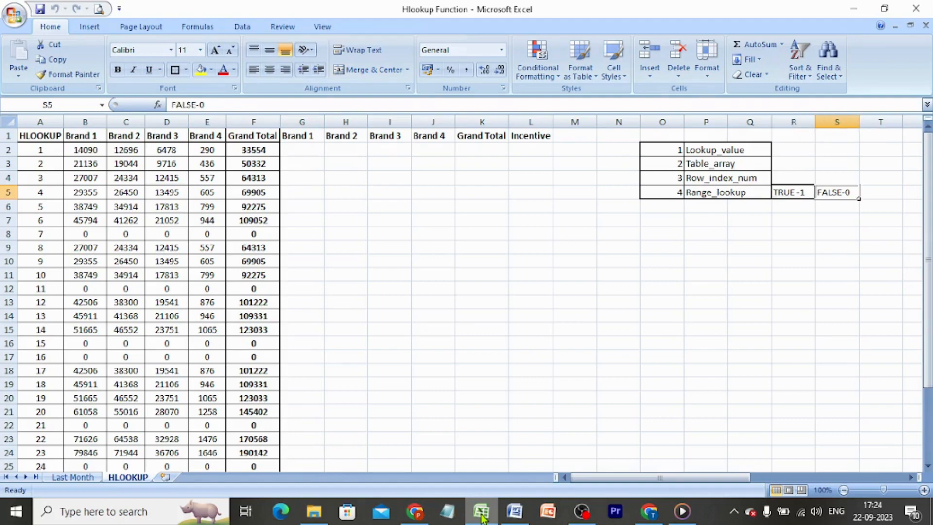
Step: Start an HLOOKUP formula in G2 of the HLOOKUP sheet with the row-locked Brand 1 header B$1 as lookup value
{"action": "key", "text": "Left"}
{"action": "key", "text": "Left"}
{"action": "key", "text": "Left"}
{"action": "key", "text": "Left"}
{"action": "key", "text": "Left"}
{"action": "key", "text": "Left"}
{"action": "key", "text": "Left"}
{"action": "key", "text": "Left"}
{"action": "key", "text": "Left"}
{"action": "key", "text": "Left"}
{"action": "key", "text": "Left"}
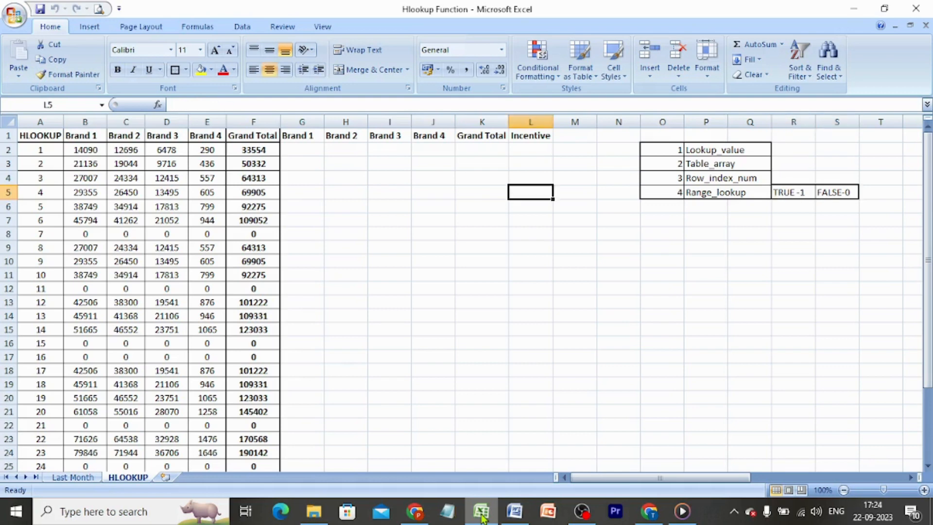
{"action": "key", "text": "Left"}
{"action": "key", "text": "Up"}
{"action": "key", "text": "Up"}
{"action": "key", "text": "Up"}
{"action": "key", "text": "Up"}
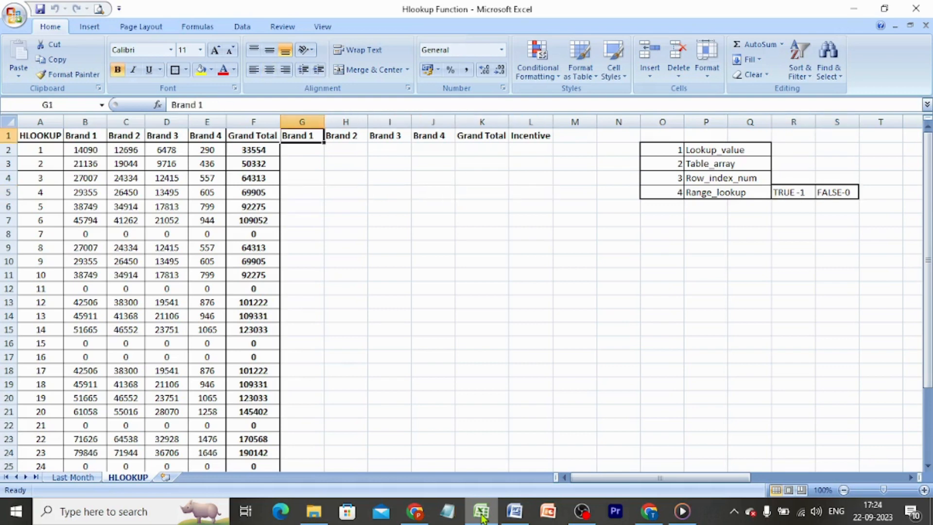
{"action": "key", "text": "Down"}
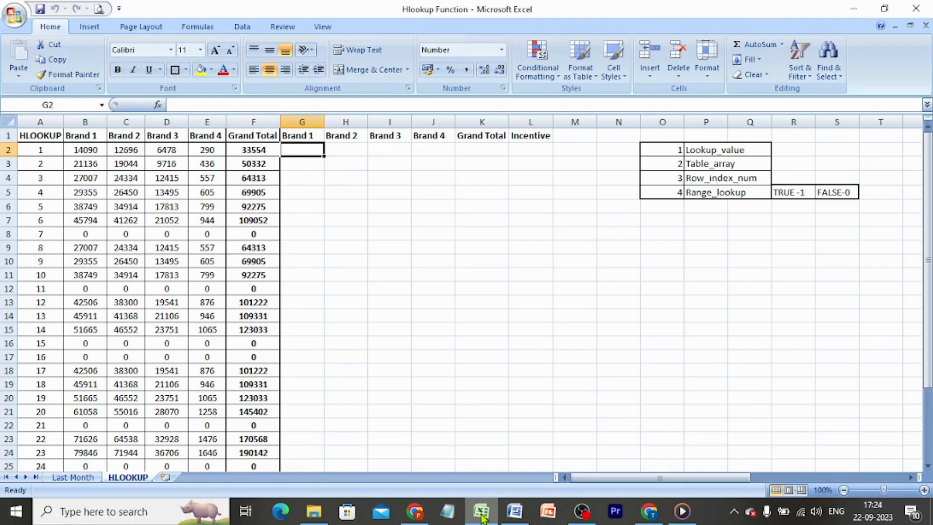
{"action": "type", "text": "=h"}
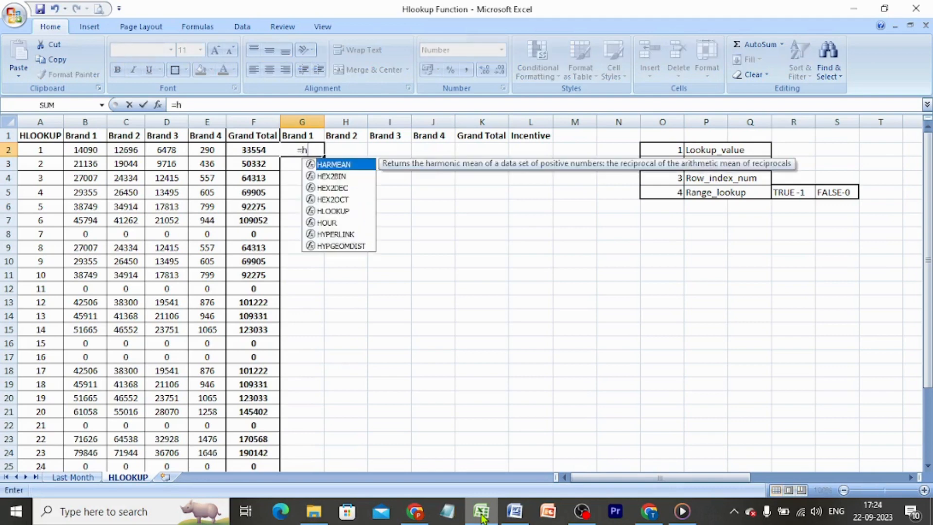
{"action": "type", "text": "lookup("}
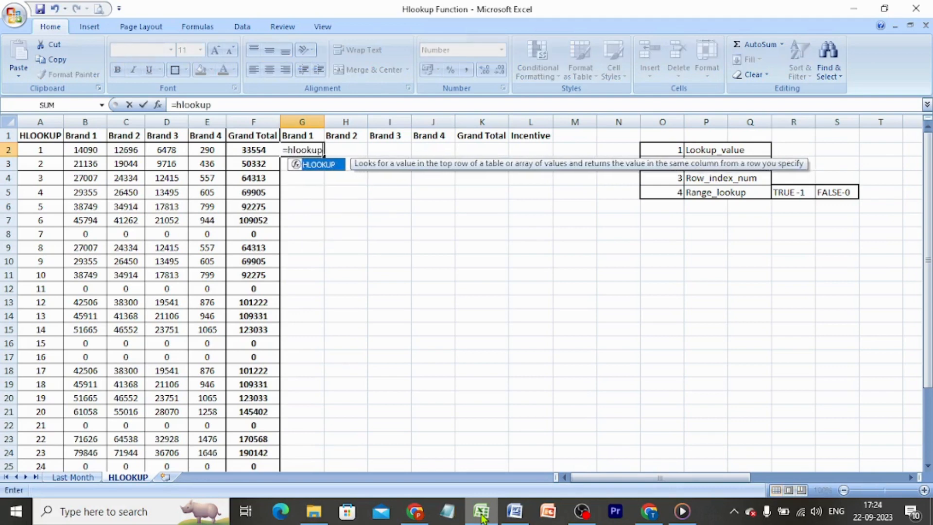
{"action": "key", "text": "ctrl+Left"}
{"action": "key", "text": "ctrl+Left"}
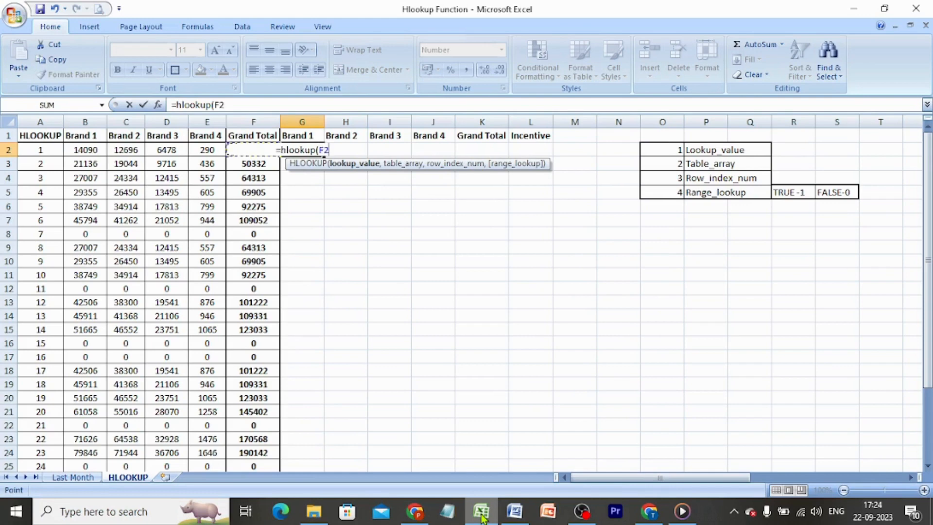
{"action": "key", "text": "Up"}
{"action": "key", "text": "Right"}
{"action": "key", "text": "F4"}
{"action": "key", "text": "F4"}
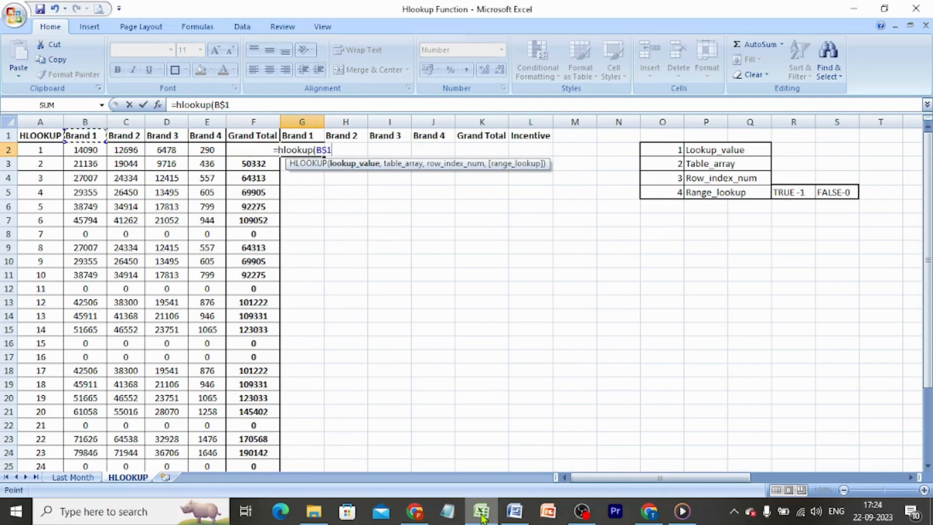
{"action": "type", "text": ","}
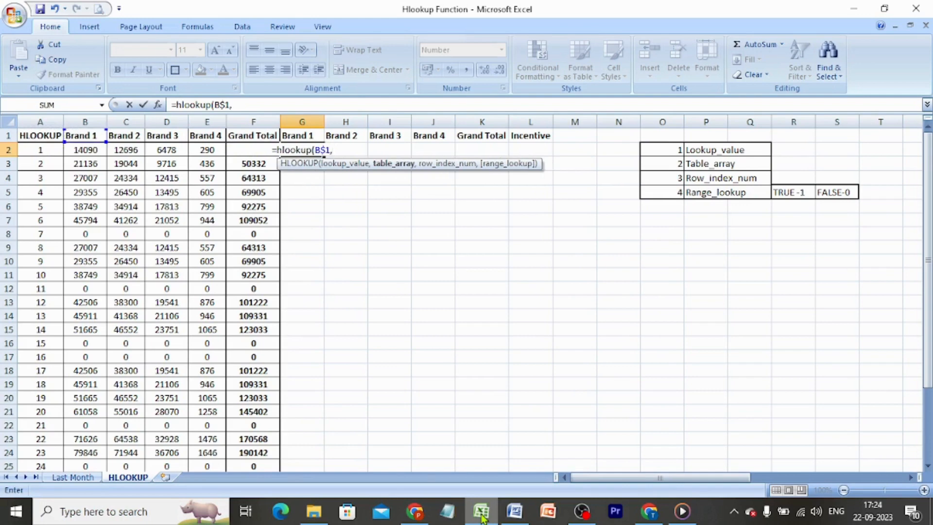
Step: Complete the G2 formula with table array 'Last Month'!$A$1:$F$32, row index 2 and range lookup 0
{"action": "key", "text": "ctrl+Page_Up"}
{"action": "key", "text": "ctrl+shift+Right"}
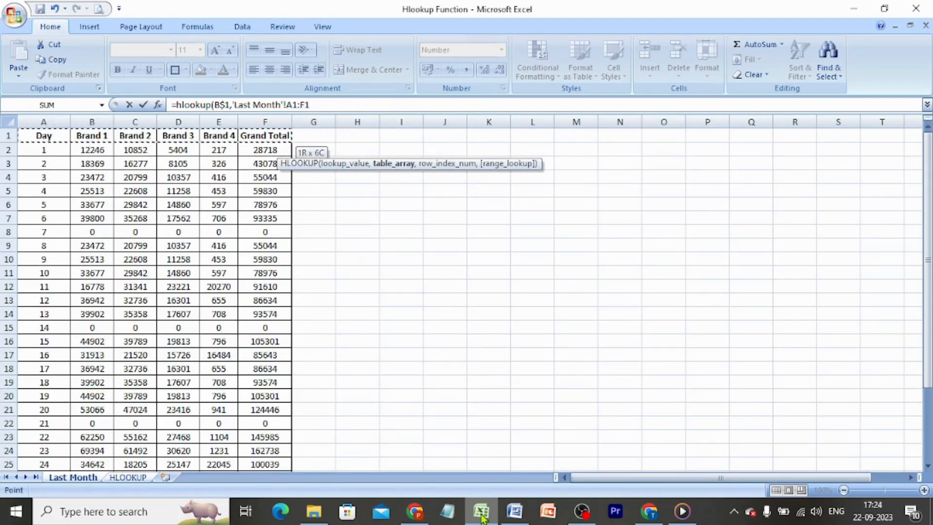
{"action": "key", "text": "ctrl+shift+Down"}
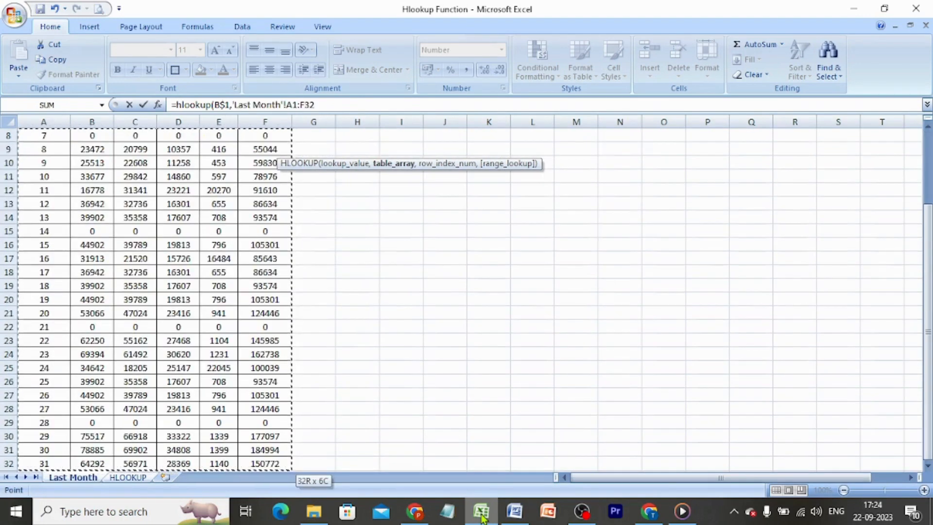
{"action": "key", "text": "F4"}
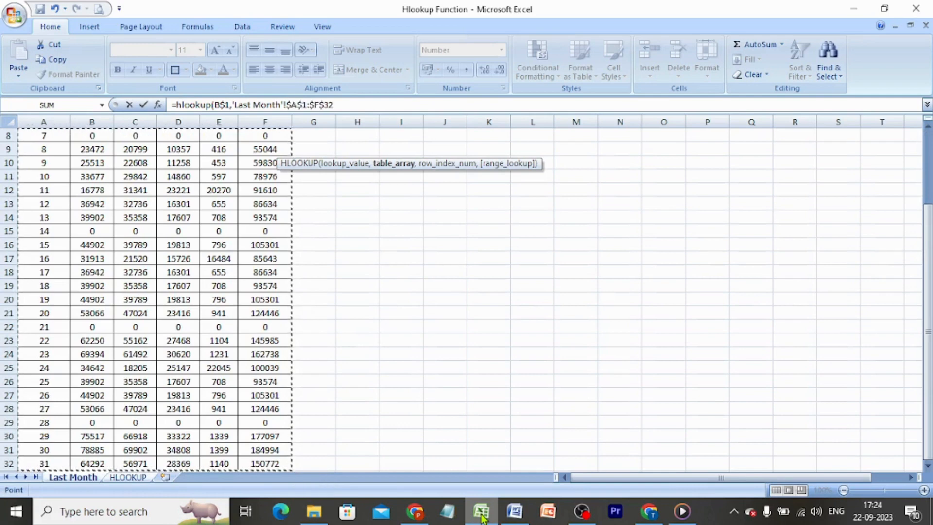
{"action": "type", "text": ",2,"}
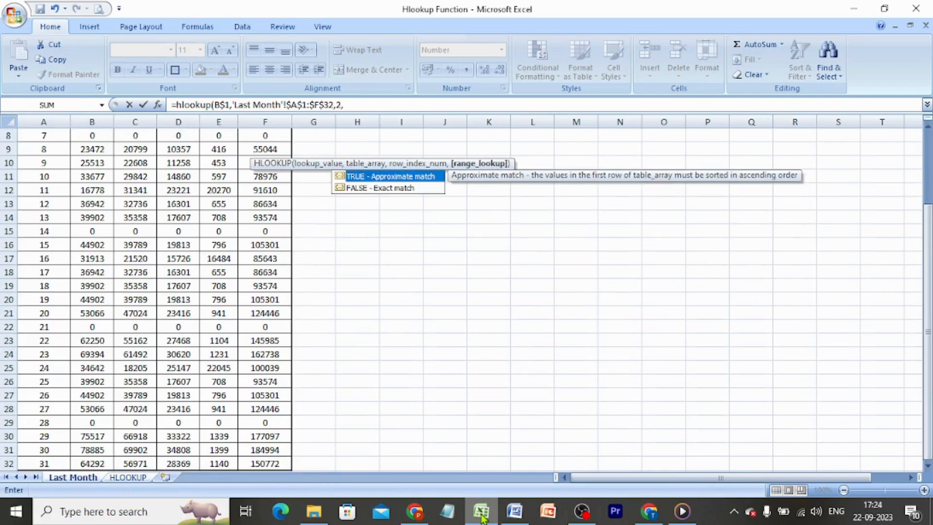
{"action": "type", "text": "0"}
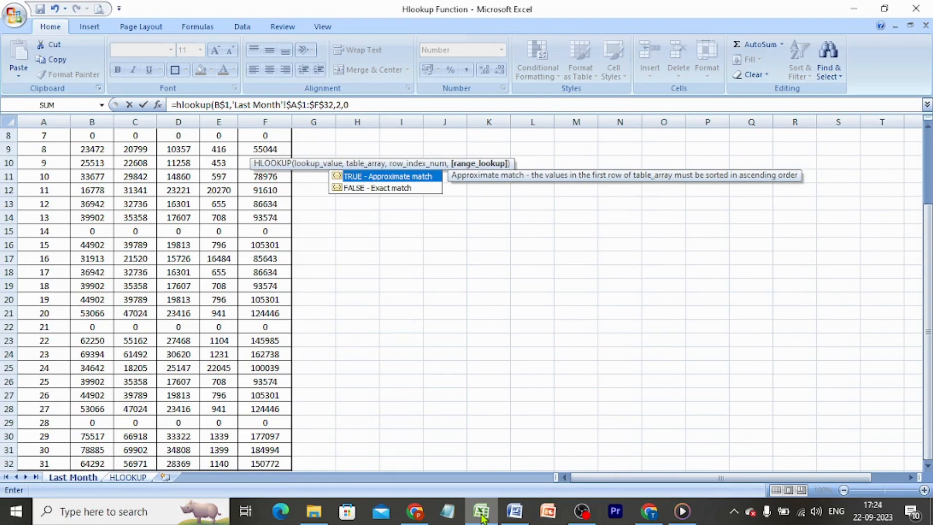
{"action": "key", "text": "Return"}
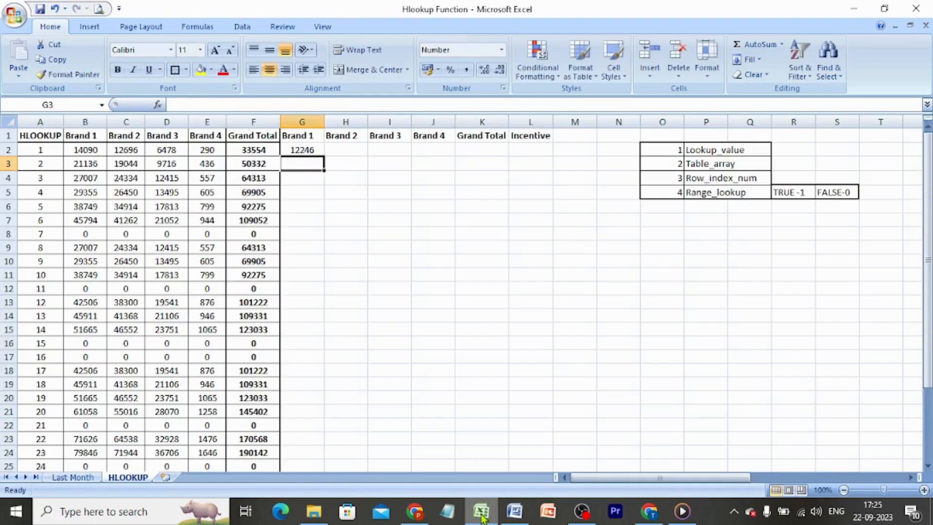
Step: Copy the HLOOKUP formula from G2 and paste only the formula through G6
{"action": "key", "text": "Up"}
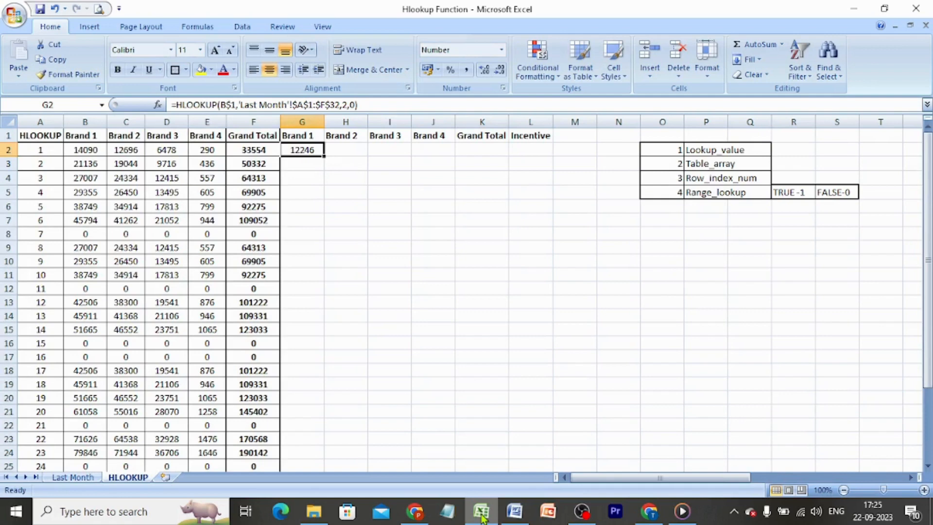
{"action": "key", "text": "ctrl+c"}
{"action": "key", "text": "shift+Down"}
{"action": "key", "text": "shift+Down"}
{"action": "key", "text": "shift+Down"}
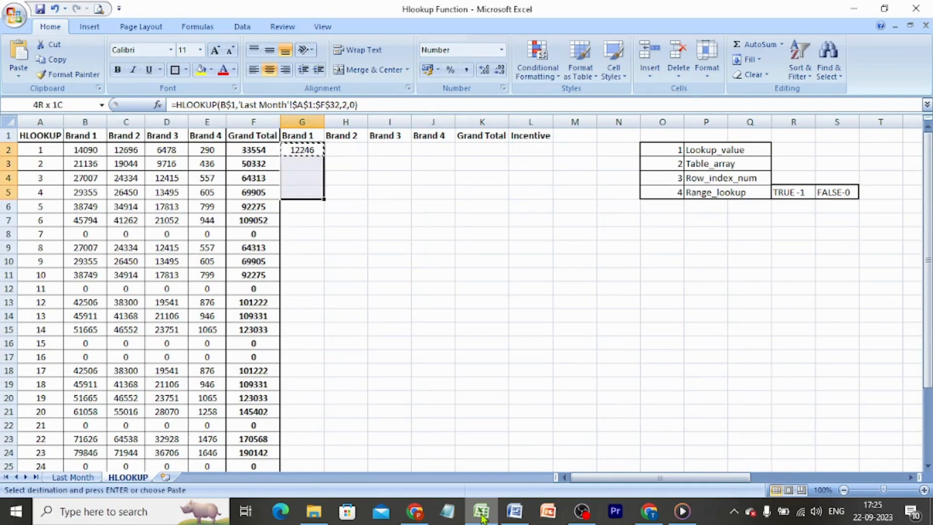
{"action": "key", "text": "shift+Down"}
{"action": "key", "text": "alt+e"}
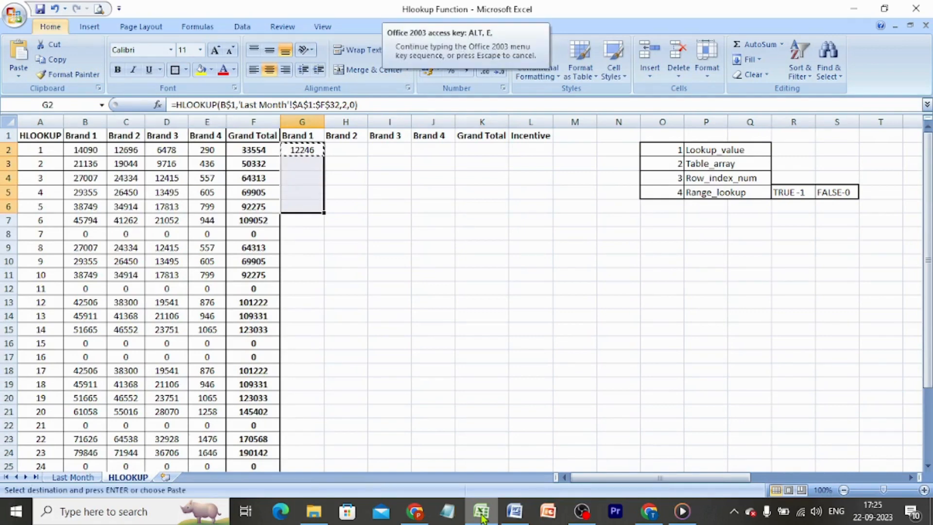
{"action": "key", "text": "s"}
{"action": "key", "text": "f"}
{"action": "key", "text": "Return"}
{"action": "key", "text": "Down"}
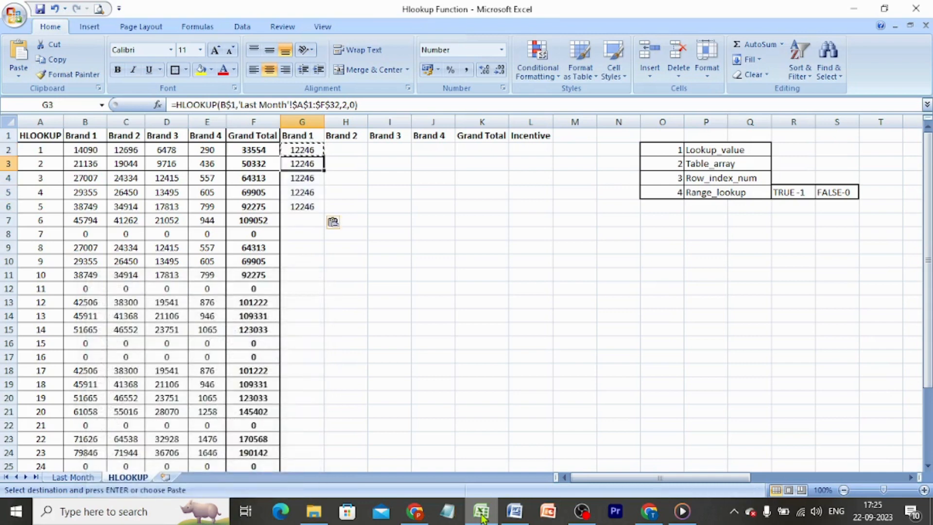
{"action": "key", "text": "Escape"}
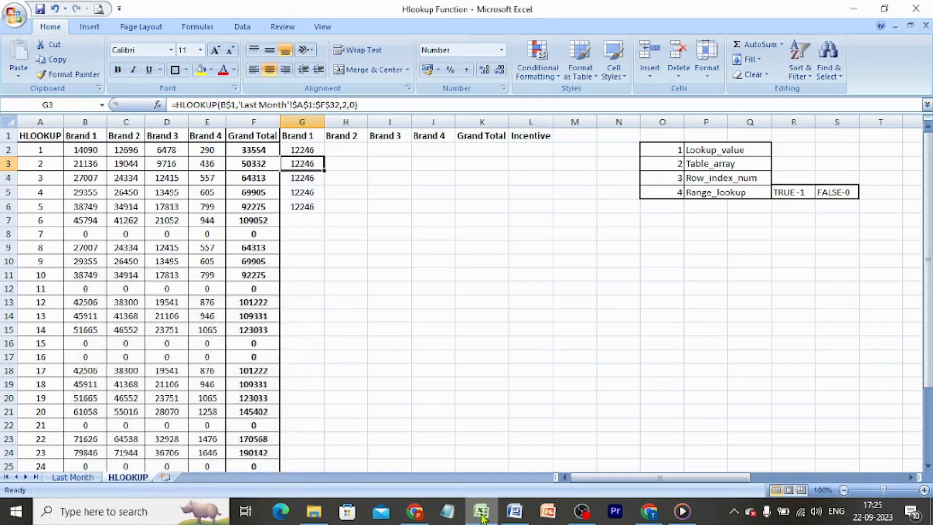
Step: Change the row index number in the HLOOKUP formula of G3 to 3
{"action": "key", "text": "Down"}
{"action": "key", "text": "Down"}
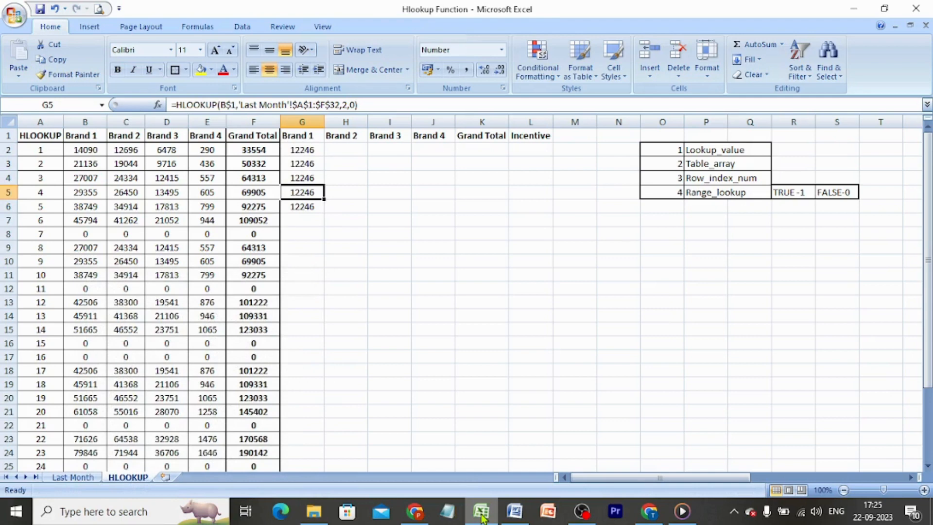
{"action": "key", "text": "Up"}
{"action": "key", "text": "Up"}
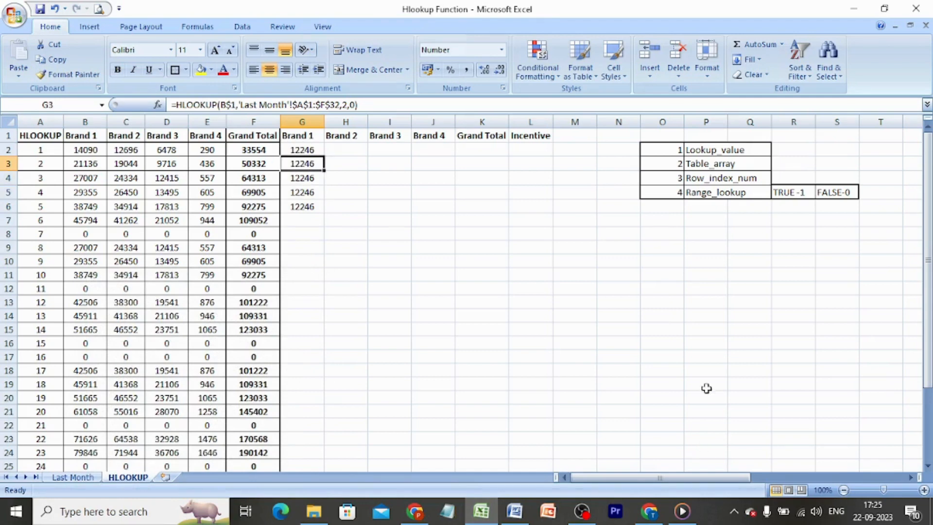
{"action": "left_click", "coordinate": [342, 106]}
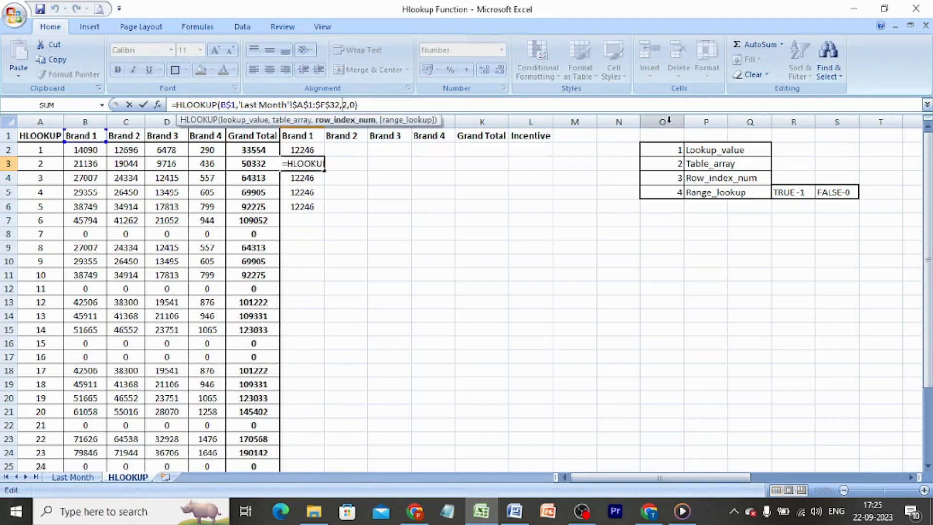
{"action": "key", "text": "BackSpace"}
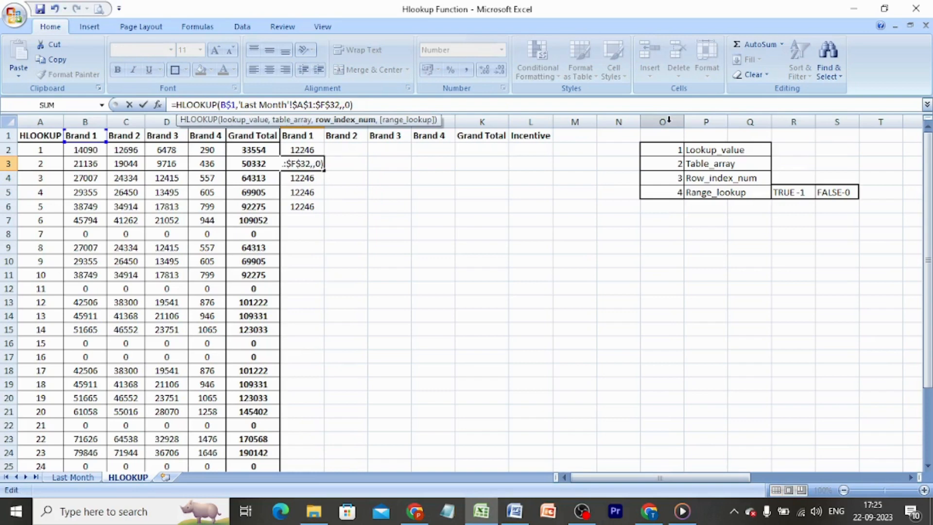
{"action": "type", "text": "2"}
{"action": "key", "text": "Return"}
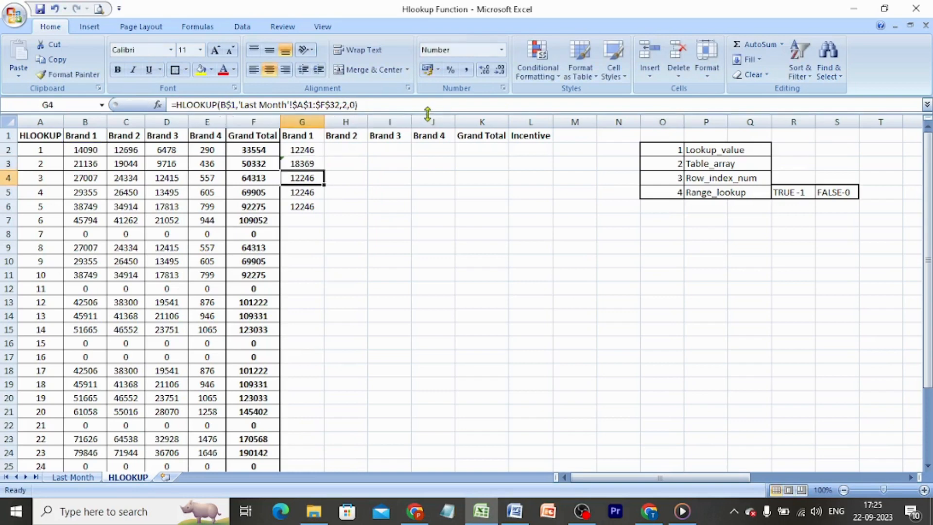
Step: Change the row index number in the HLOOKUP formula of G4 to 4
{"action": "left_click", "coordinate": [343, 105]}
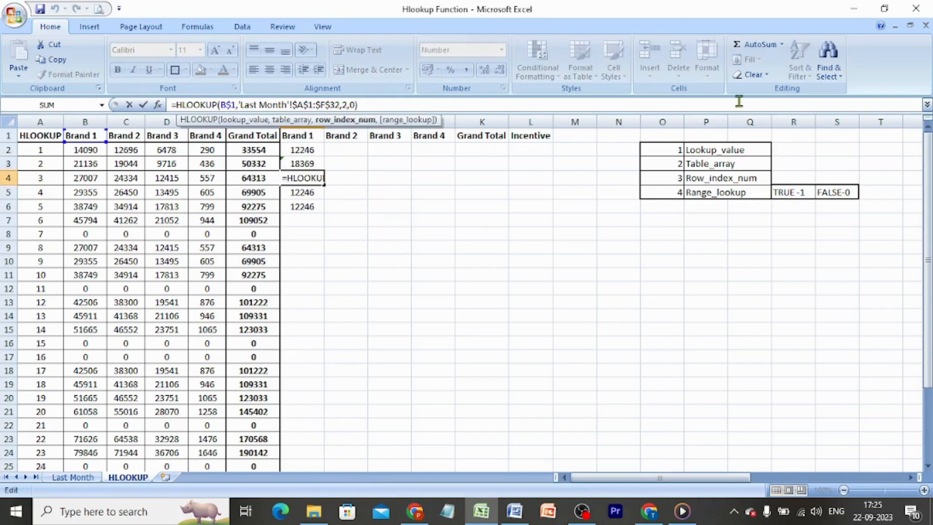
{"action": "key", "text": "BackSpace"}
{"action": "type", "text": "4"}
{"action": "key", "text": "Return"}
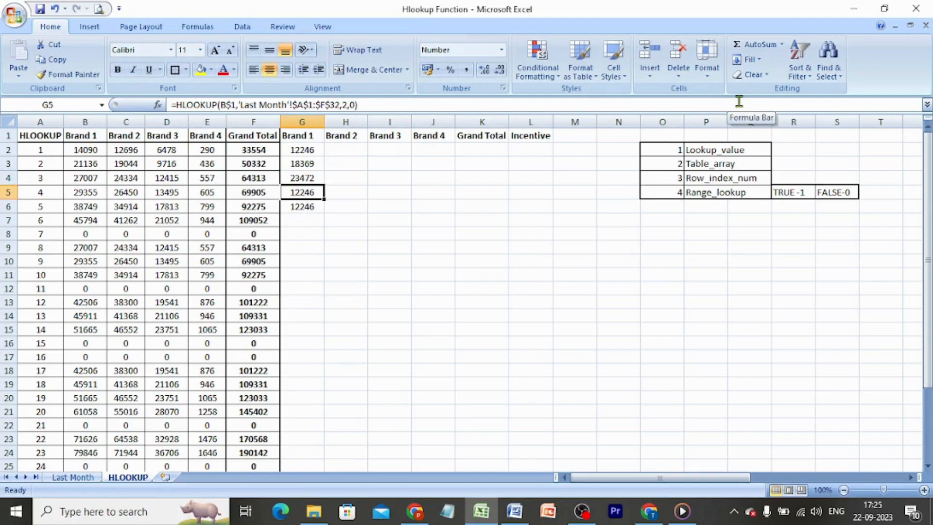
Step: Start a new HLOOKUP formula in G2 with the Brand 1 header B$1 as the lookup value
{"action": "key", "text": "Up"}
{"action": "key", "text": "Up"}
{"action": "key", "text": "Up"}
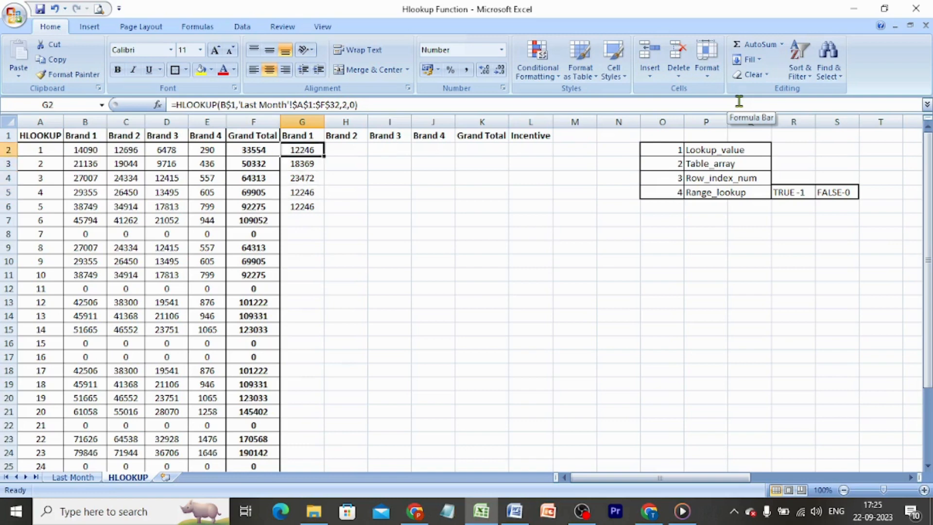
{"action": "type", "text": "="}
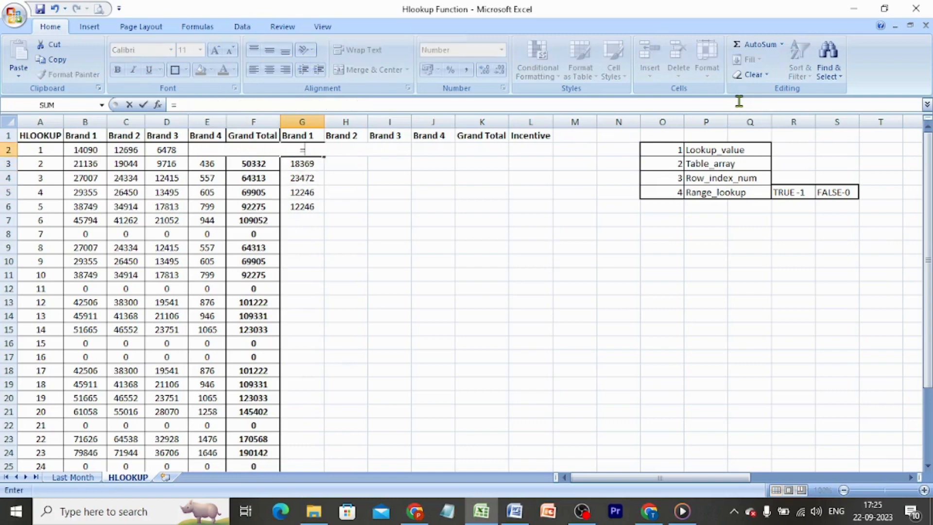
{"action": "type", "text": "hlookup("}
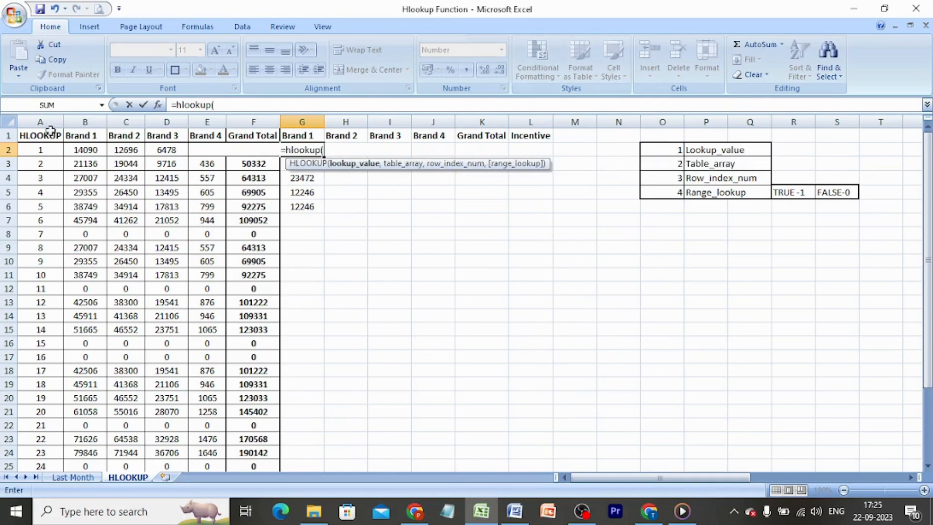
{"action": "left_click", "coordinate": [78, 138]}
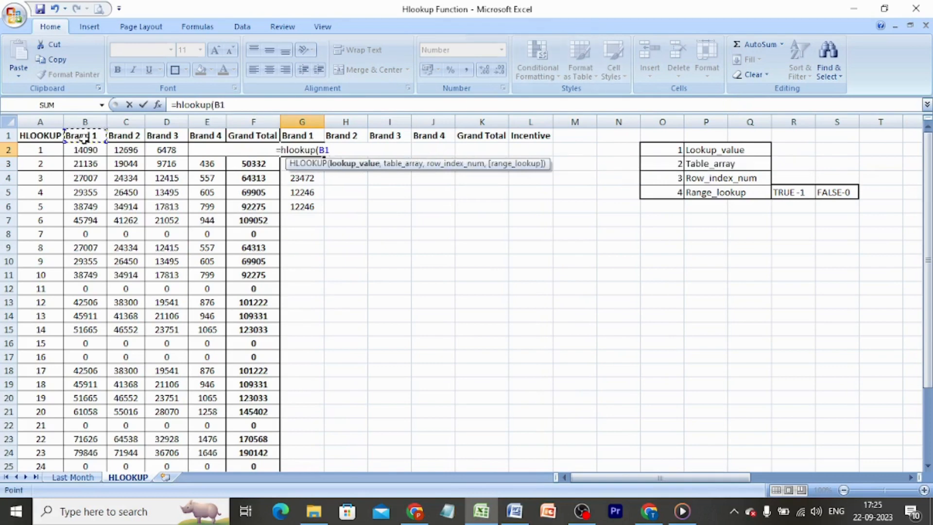
{"action": "key", "text": "F4"}
{"action": "key", "text": "F4"}
{"action": "type", "text": ","}
Step: Set the formula's table array to the absolute range 'Last Month'!$A$1:$F$32
{"action": "key", "text": "ctrl+Page_Up"}
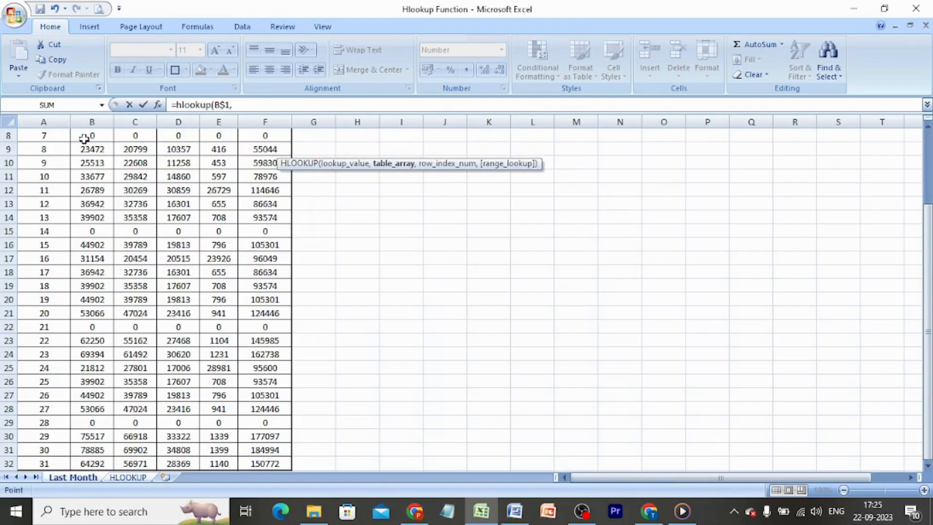
{"action": "key", "text": "ctrl+Up"}
{"action": "key", "text": "ctrl+shift+Down"}
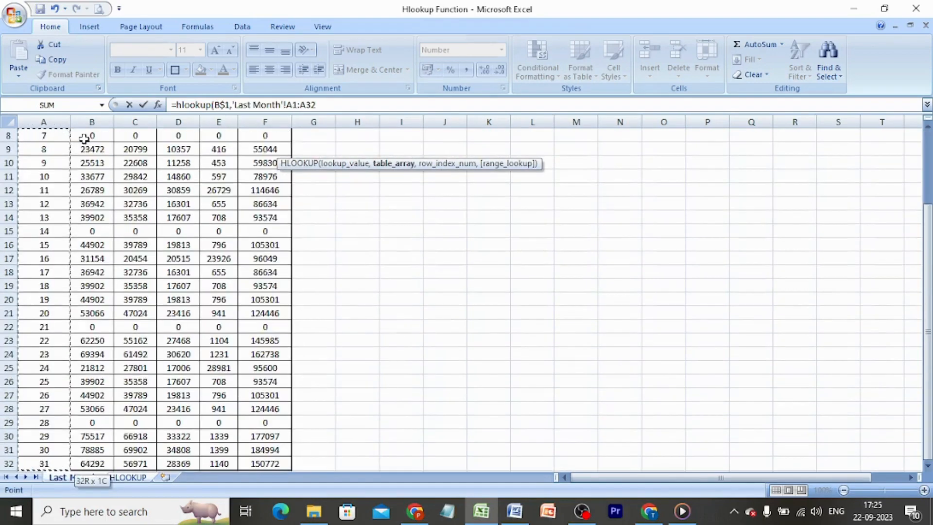
{"action": "key", "text": "ctrl+shift+Right"}
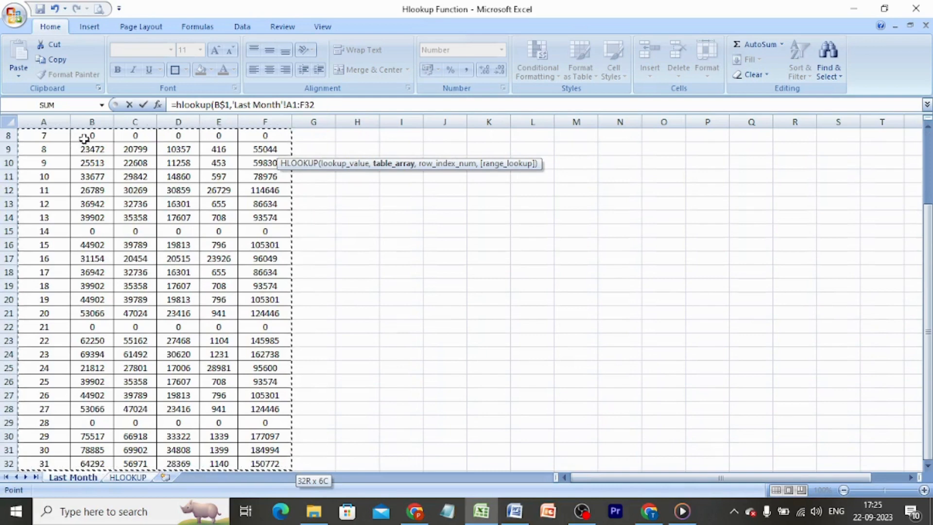
{"action": "key", "text": "F4"}
{"action": "type", "text": ","}
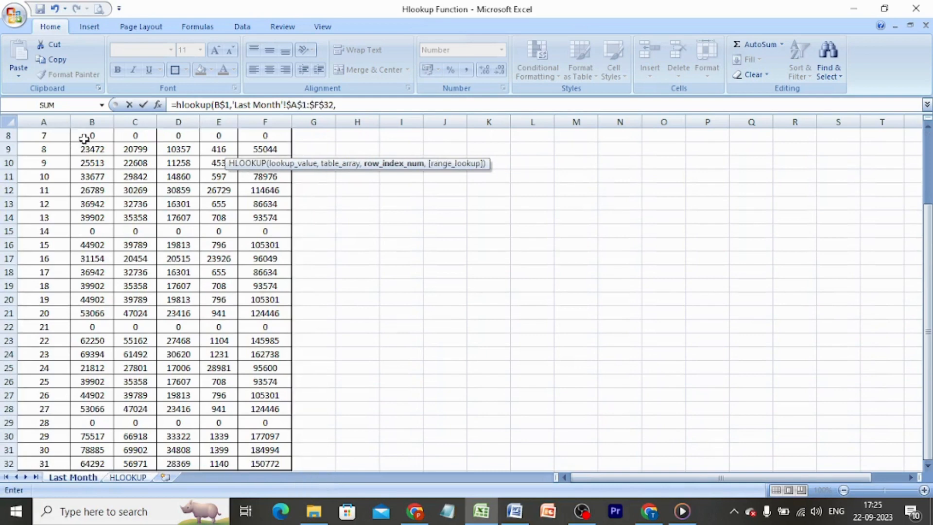
Step: Complete the G2 formula with ROW() as the row index number and 0 as the range lookup
{"action": "type", "text": "row("}
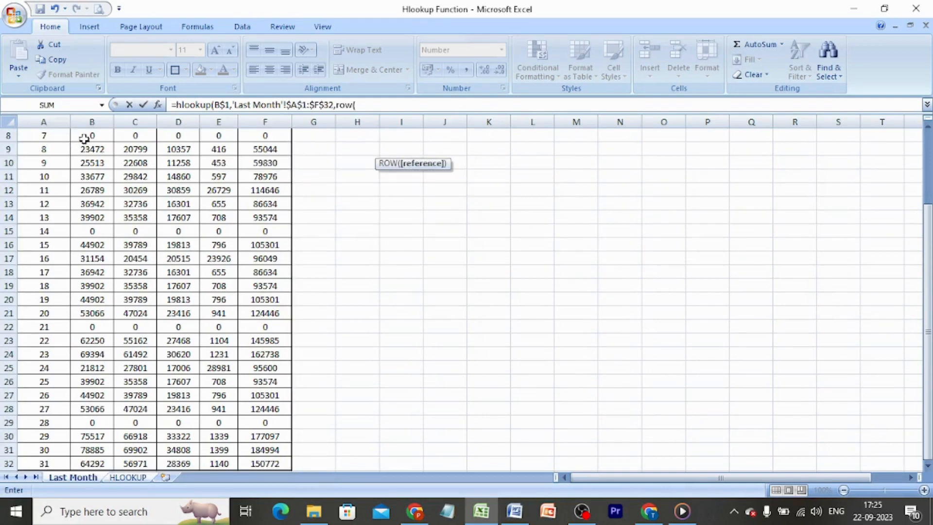
{"action": "type", "text": "),0)"}
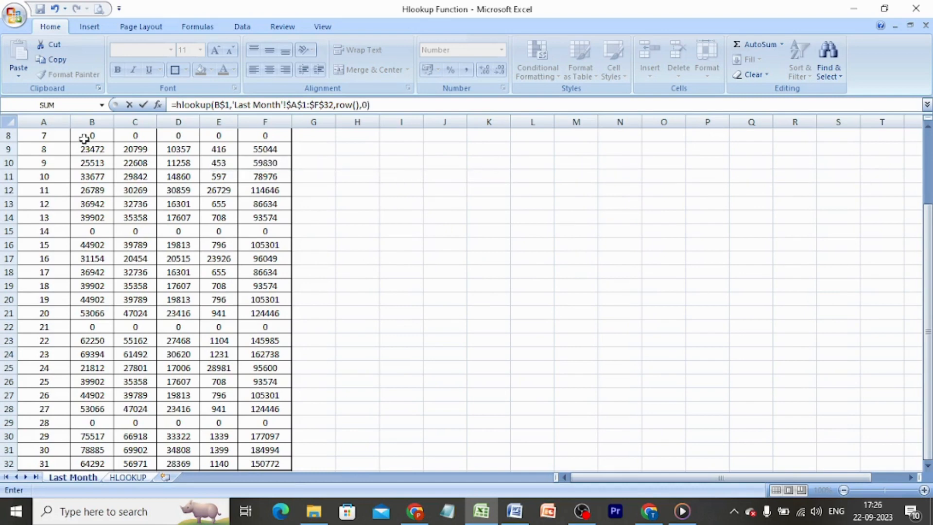
{"action": "key", "text": "Return"}
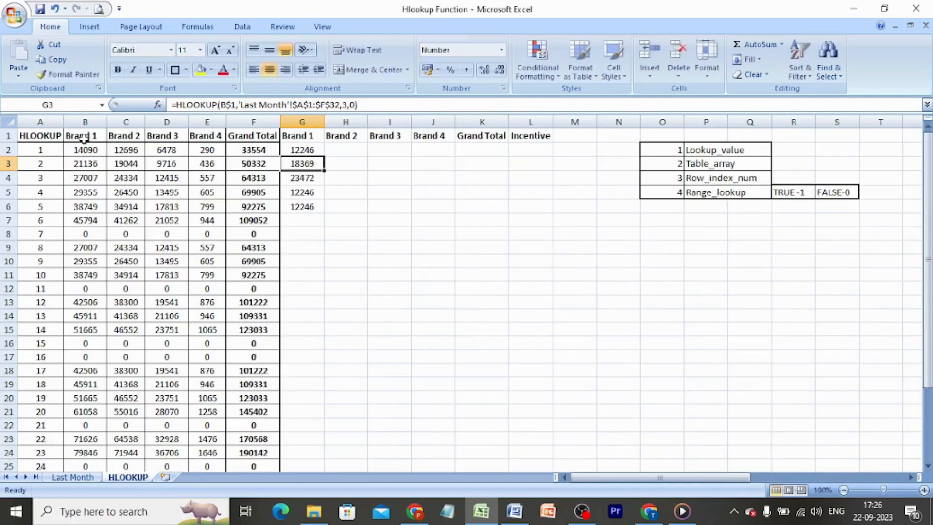
Step: Copy the HLOOKUP formula from G2 and paste only the formula across G2:K32
{"action": "key", "text": "Up"}
{"action": "key", "text": "ctrl+c"}
{"action": "key", "text": "Left"}
{"action": "key", "text": "ctrl+Down"}
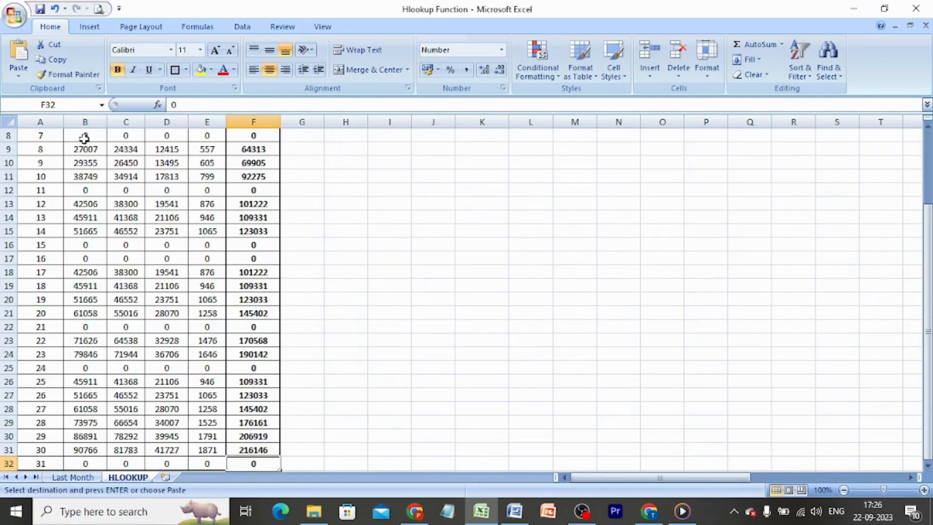
{"action": "key", "text": "Right"}
{"action": "key", "text": "ctrl+shift+Up"}
{"action": "key", "text": "ctrl+shift+Up"}
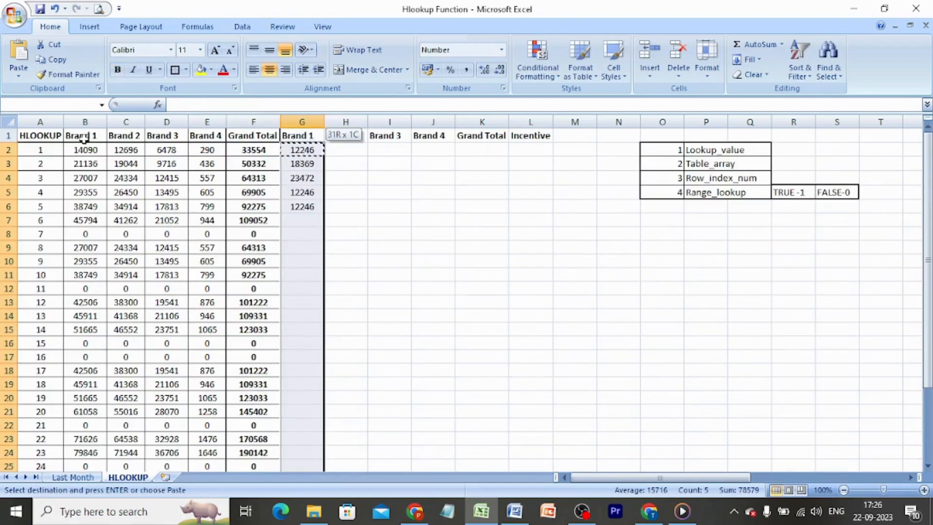
{"action": "key", "text": "shift+Right"}
{"action": "key", "text": "shift+Right"}
{"action": "key", "text": "shift+Right"}
{"action": "key", "text": "shift+Right"}
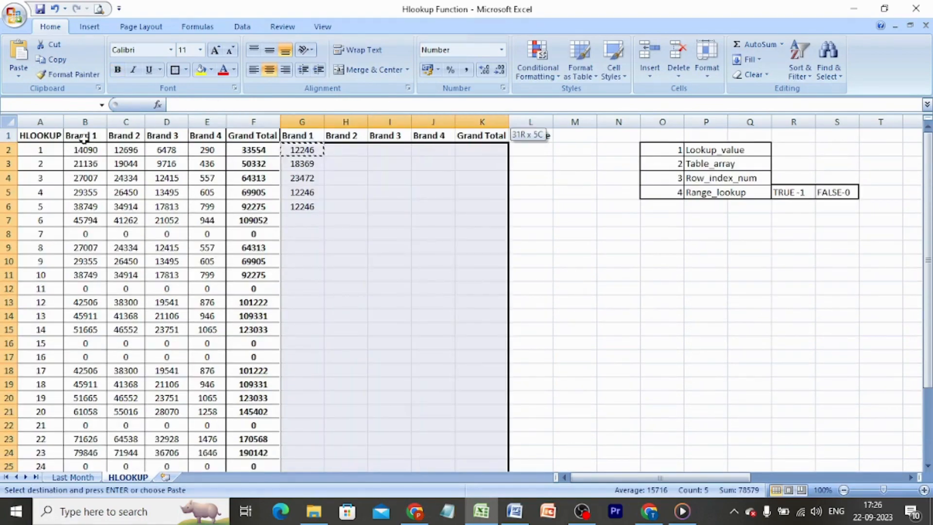
{"action": "scroll", "coordinate": [86, 143], "scroll_direction": "down", "scroll_amount": 6}
{"action": "key", "text": "ctrl+alt+v"}
{"action": "key", "text": "f"}
{"action": "key", "text": "Return"}
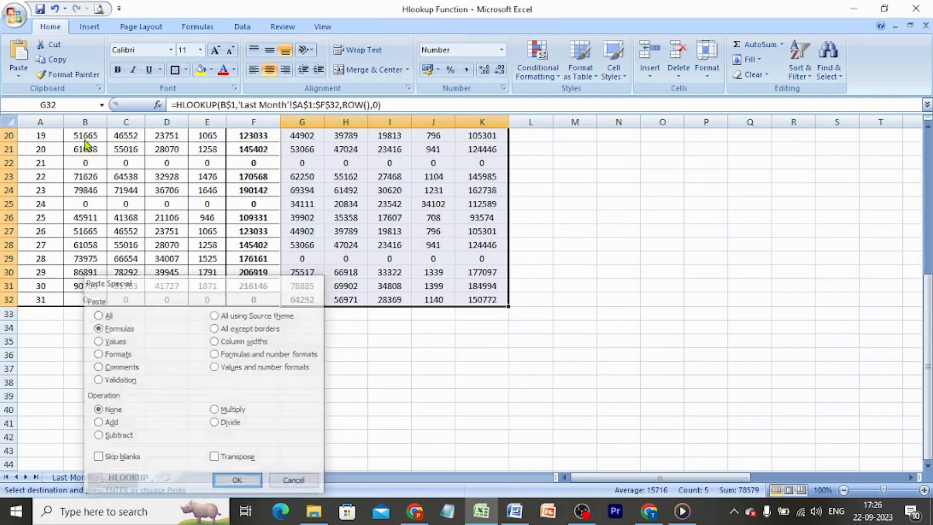
{"action": "key", "text": "Escape"}
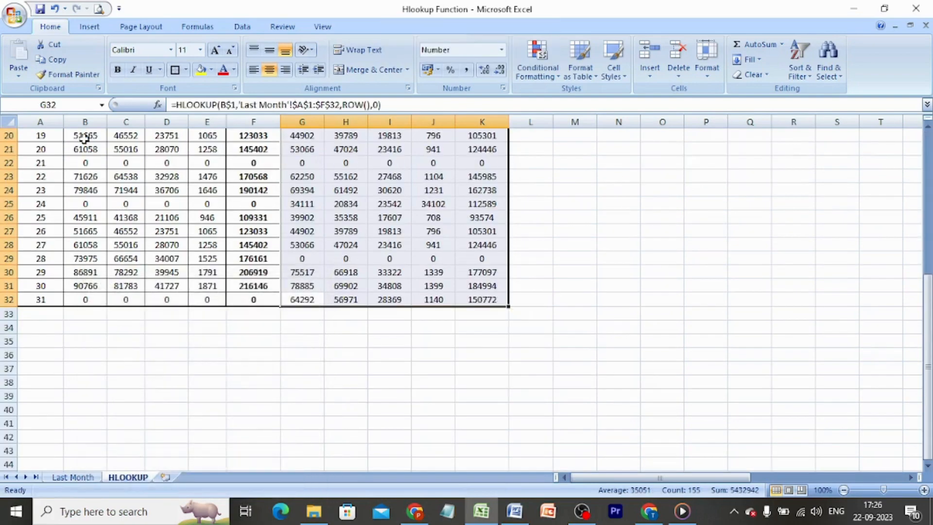
{"action": "key", "text": "ctrl+Up"}
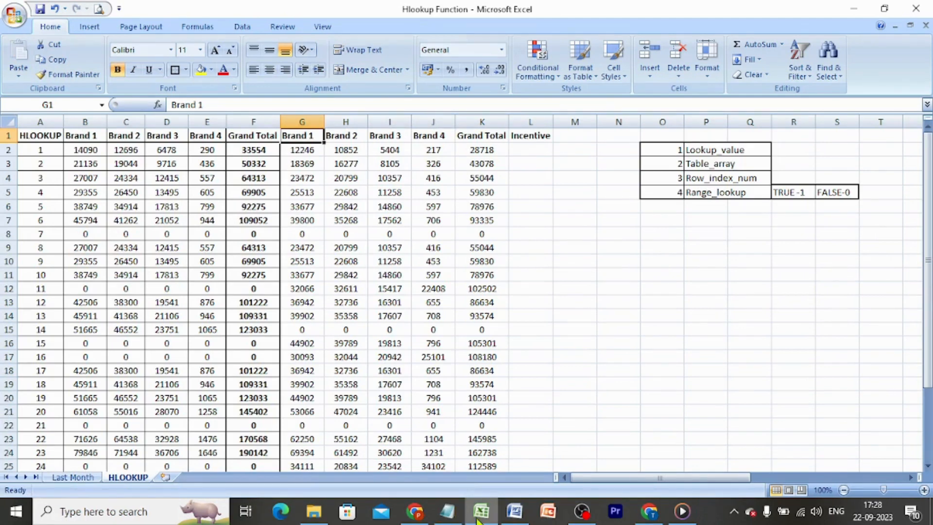
Step: Review the lookup formula in G2 and the Range_lookup options listed in R5 and S5
{"action": "key", "text": "Down"}
{"action": "key", "text": "Down"}
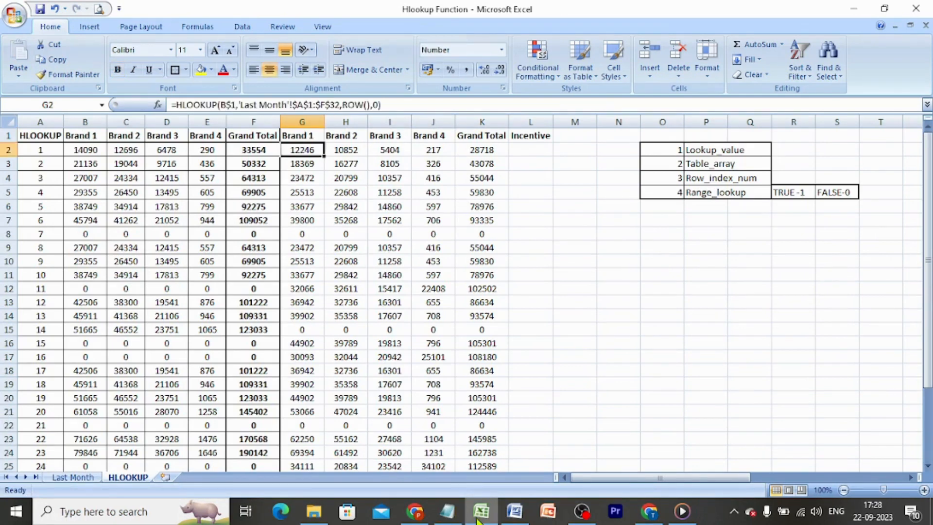
{"action": "key", "text": "Up"}
{"action": "key", "text": "Up"}
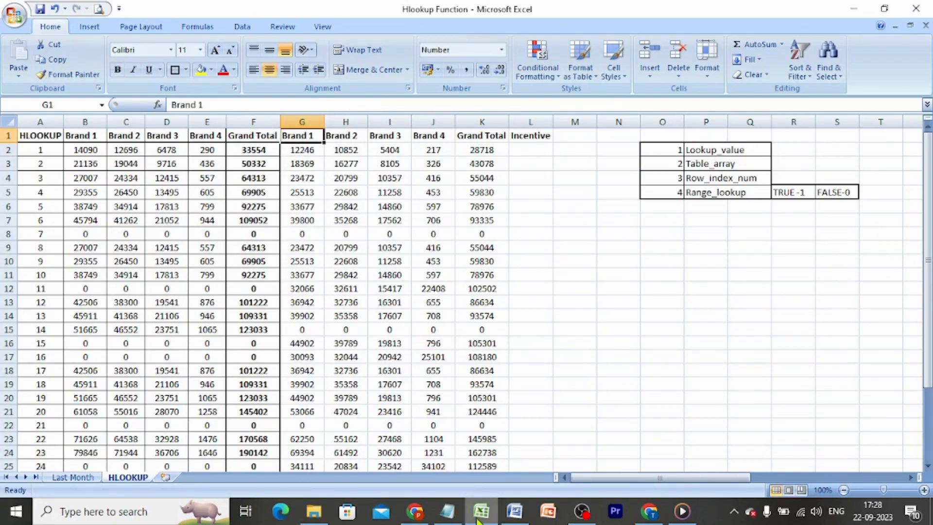
{"action": "key", "text": "ctrl+Right"}
{"action": "key", "text": "Down"}
{"action": "key", "text": "Down"}
{"action": "key", "text": "Down"}
{"action": "key", "text": "Down"}
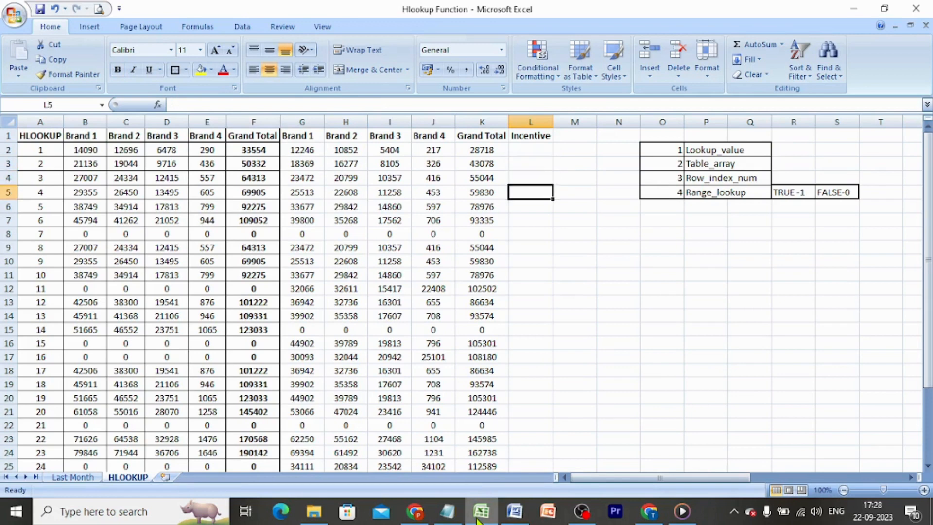
{"action": "key", "text": "ctrl+Right"}
{"action": "key", "text": "Right"}
{"action": "key", "text": "Left"}
{"action": "key", "text": "Right"}
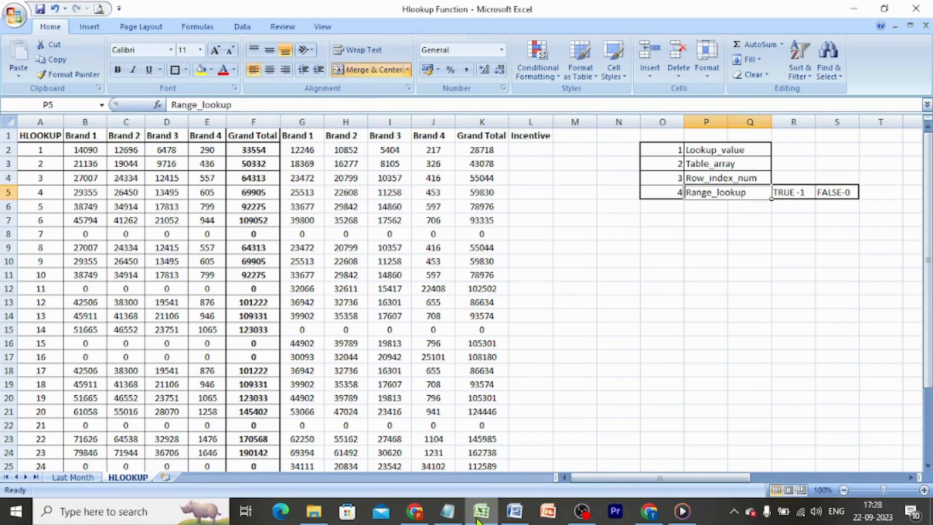
{"action": "key", "text": "Right"}
{"action": "key", "text": "Right"}
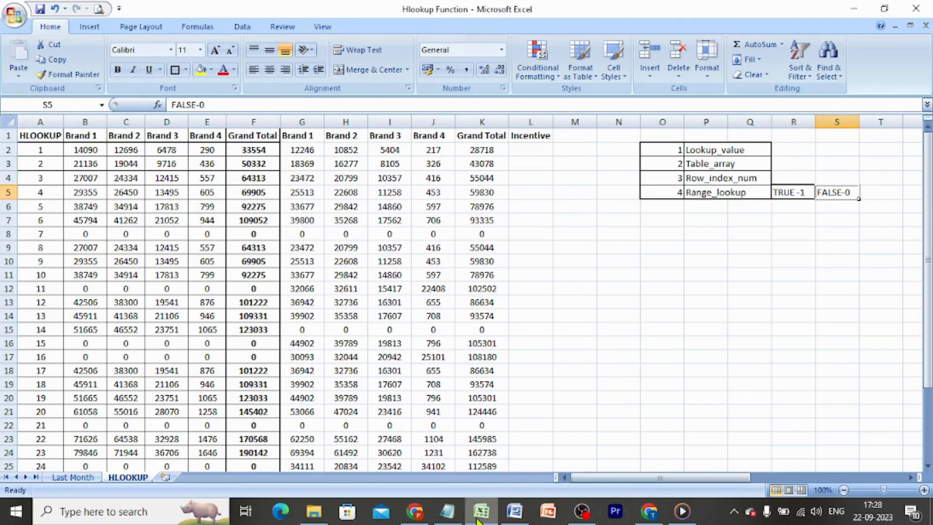
Step: Examine the incentive slab table in AA2:AK3, comparing the amounts in row 2 with the incentives in row 3
{"action": "key", "text": "ctrl+Right"}
{"action": "key", "text": "ctrl+Left"}
{"action": "key", "text": "Up"}
{"action": "key", "text": "Up"}
{"action": "key", "text": "Up"}
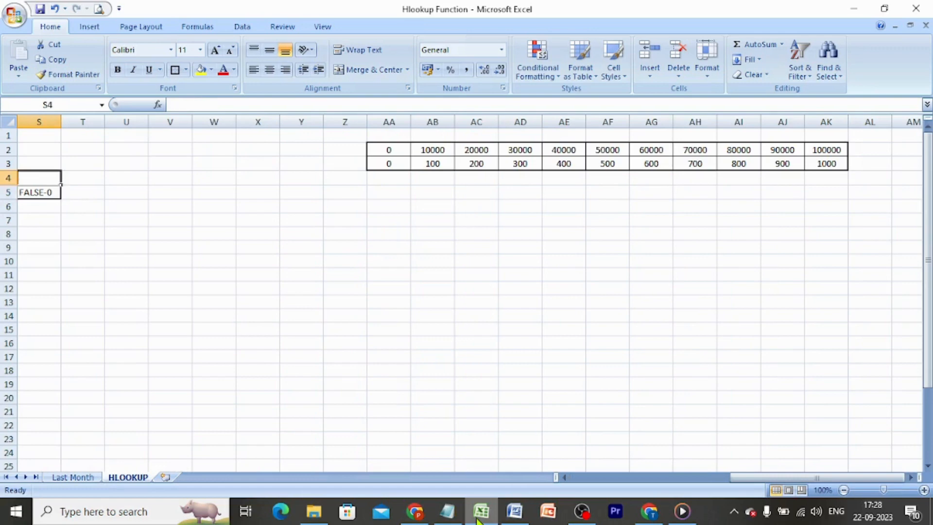
{"action": "key", "text": "ctrl+Right"}
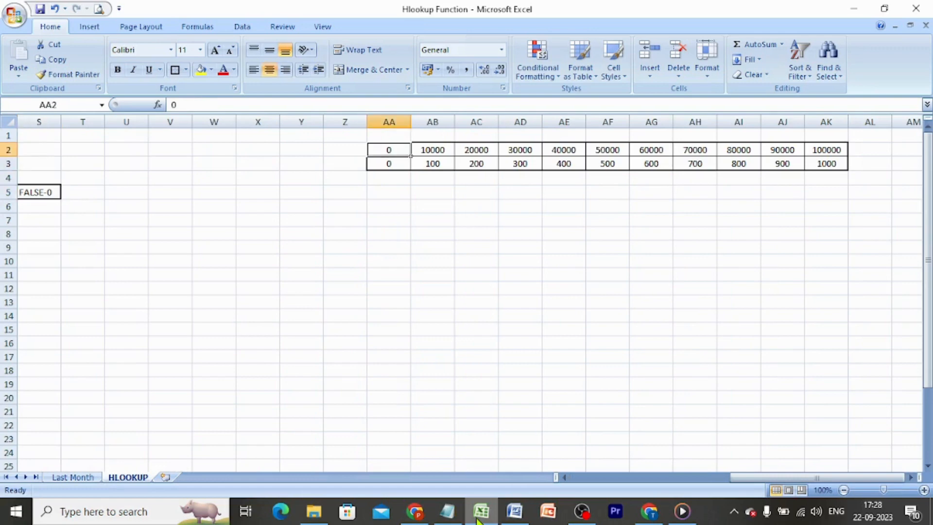
{"action": "key", "text": "Down"}
{"action": "key", "text": "Right"}
{"action": "key", "text": "Left"}
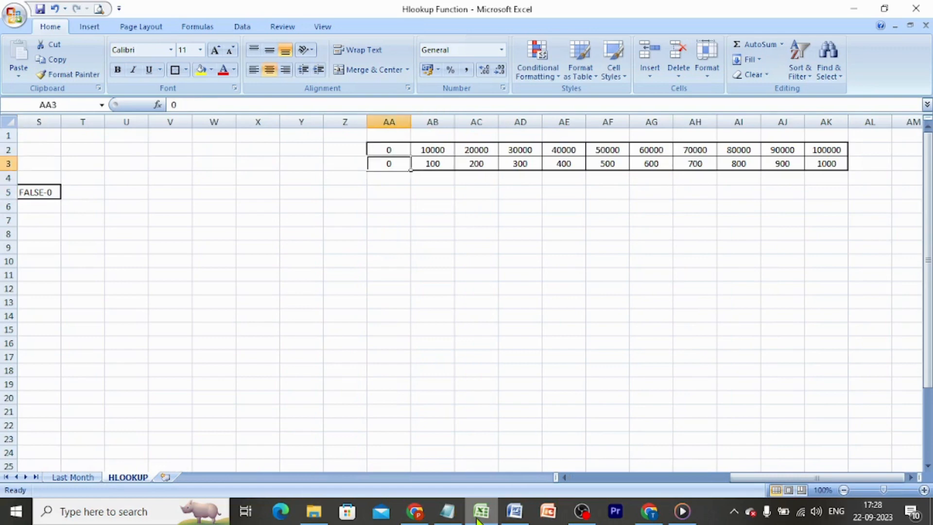
{"action": "key", "text": "Up"}
{"action": "key", "text": "Right"}
{"action": "key", "text": "Right"}
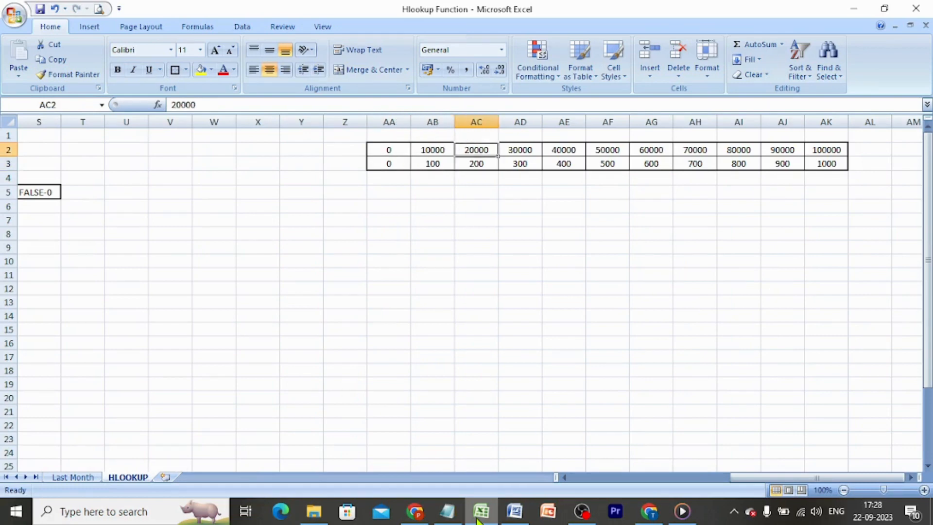
{"action": "key", "text": "Left"}
{"action": "key", "text": "Down"}
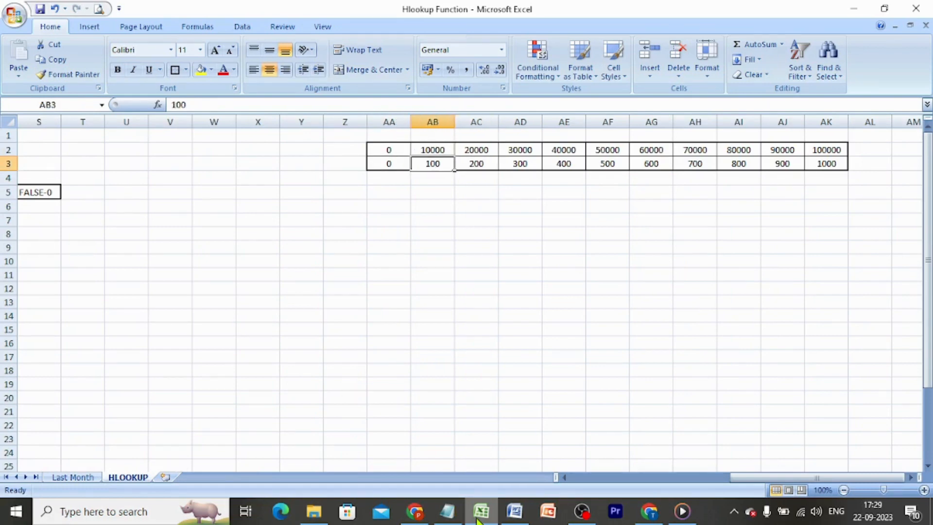
{"action": "key", "text": "Left"}
Step: Start an HLOOKUP formula in Incentive cell L2 with the grand total in F2 as the lookup value
{"action": "key", "text": "ctrl+Left"}
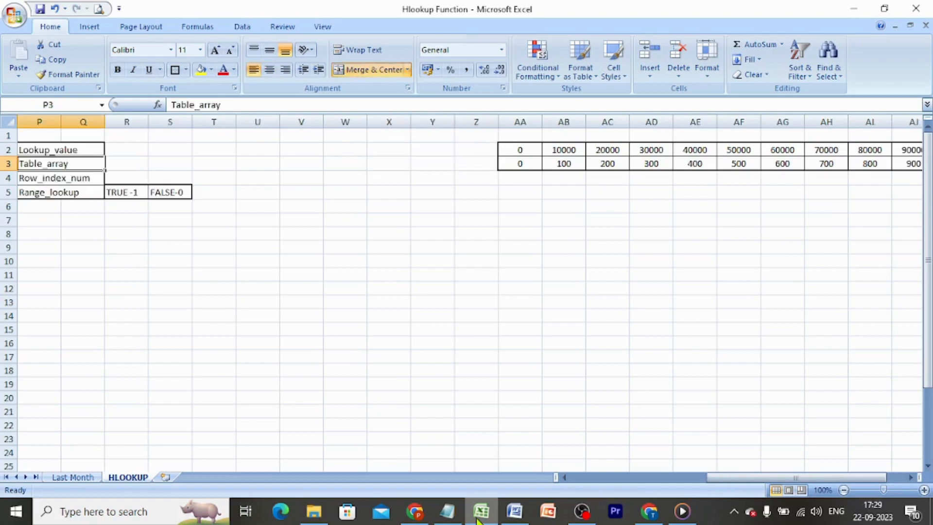
{"action": "key", "text": "ctrl+Left"}
{"action": "key", "text": "ctrl+Left"}
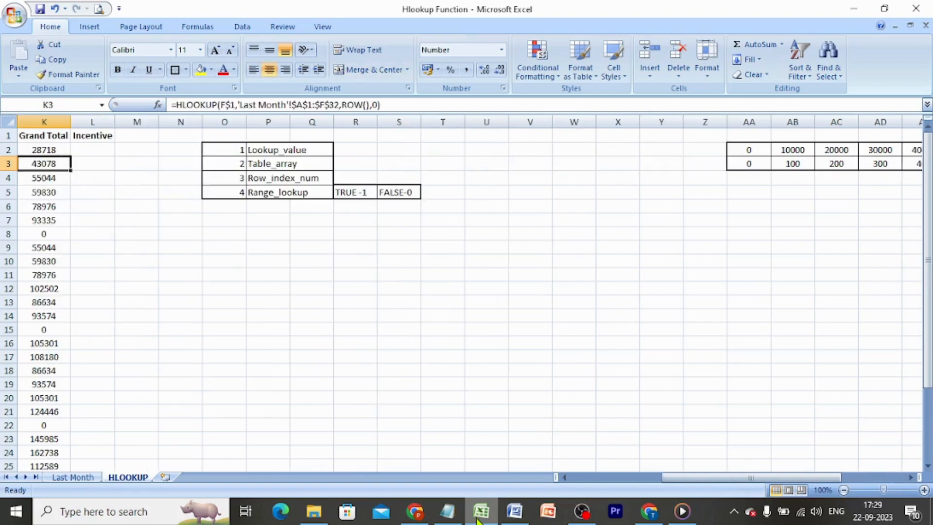
{"action": "key", "text": "ctrl+Left"}
{"action": "key", "text": "Right"}
{"action": "key", "text": "Right"}
{"action": "key", "text": "Right"}
{"action": "key", "text": "Right"}
{"action": "key", "text": "Right"}
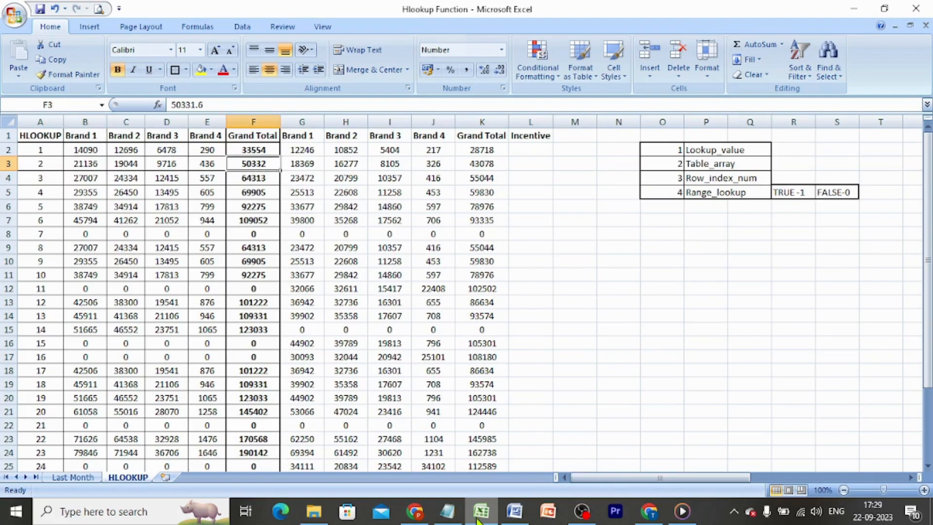
{"action": "key", "text": "Right"}
{"action": "key", "text": "Right"}
{"action": "key", "text": "Right"}
{"action": "key", "text": "Right"}
{"action": "key", "text": "Right"}
{"action": "key", "text": "Right"}
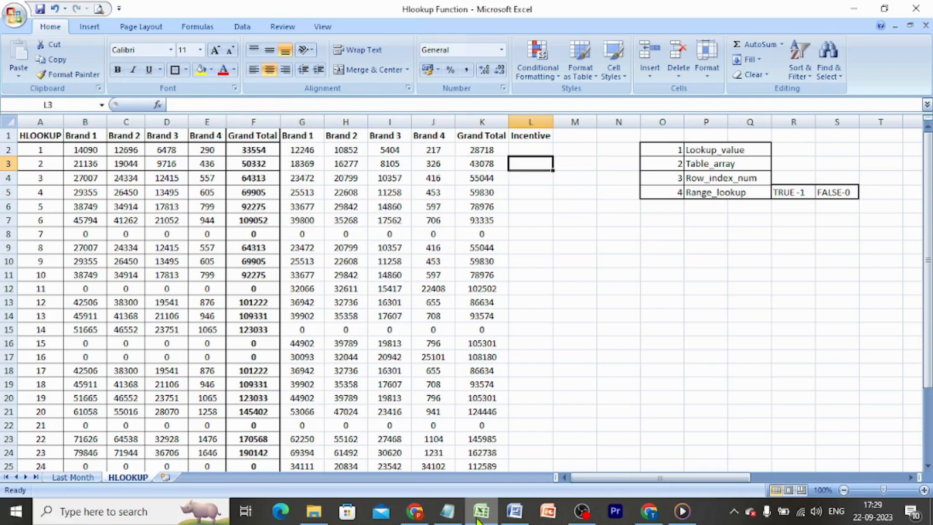
{"action": "key", "text": "Up"}
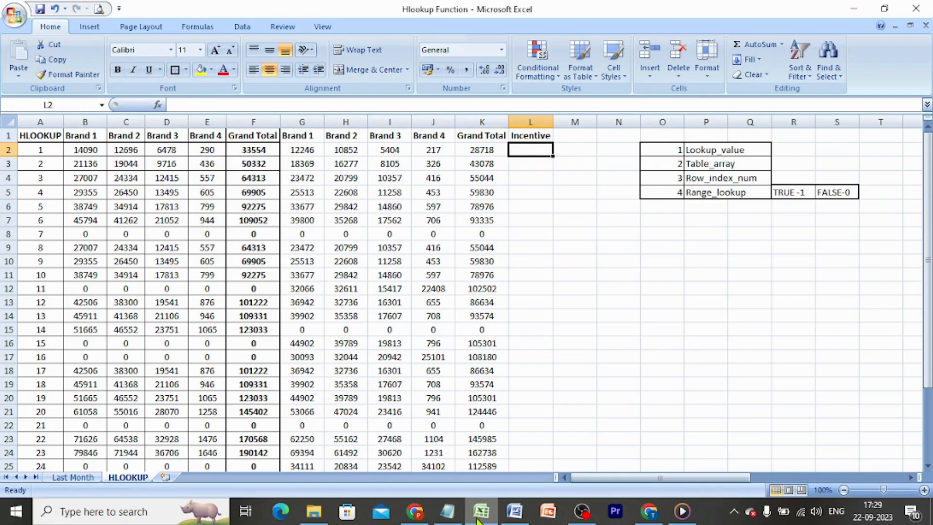
{"action": "type", "text": "="}
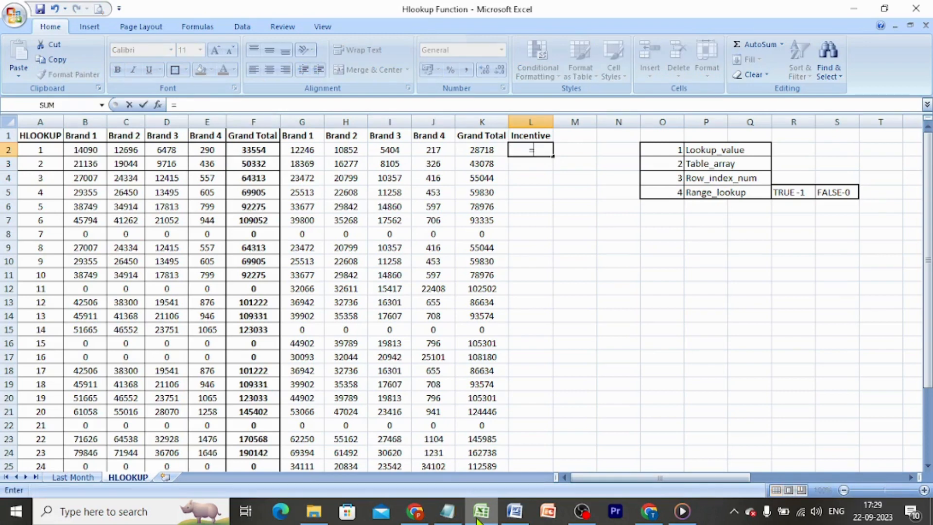
{"action": "type", "text": "hl"}
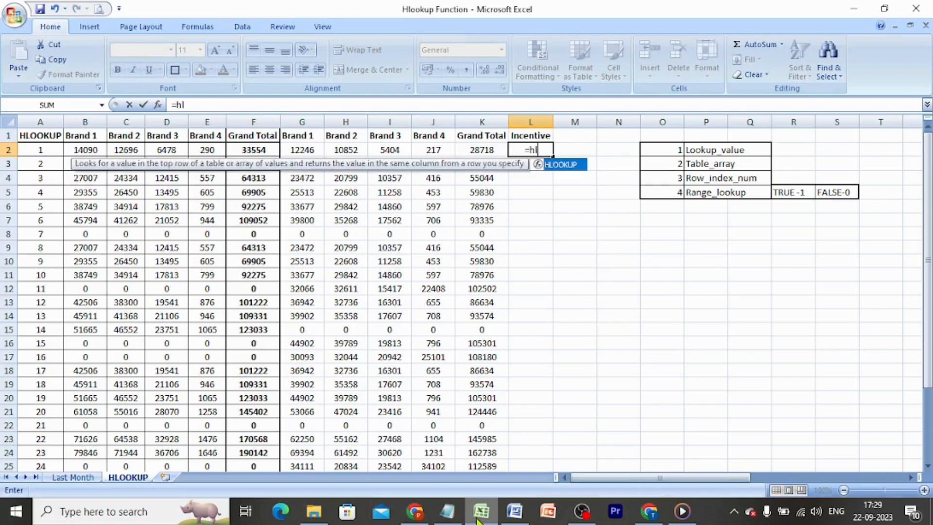
{"action": "type", "text": "ookup("}
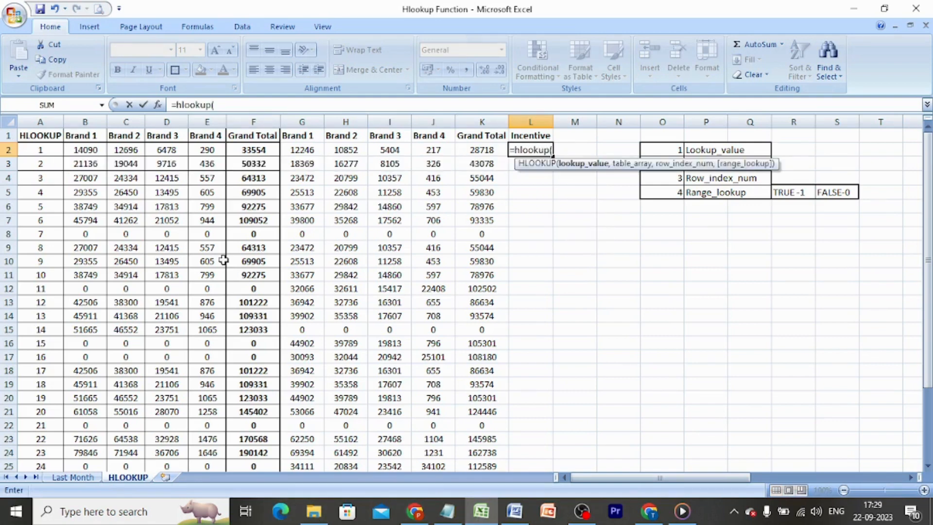
{"action": "left_click", "coordinate": [248, 154]}
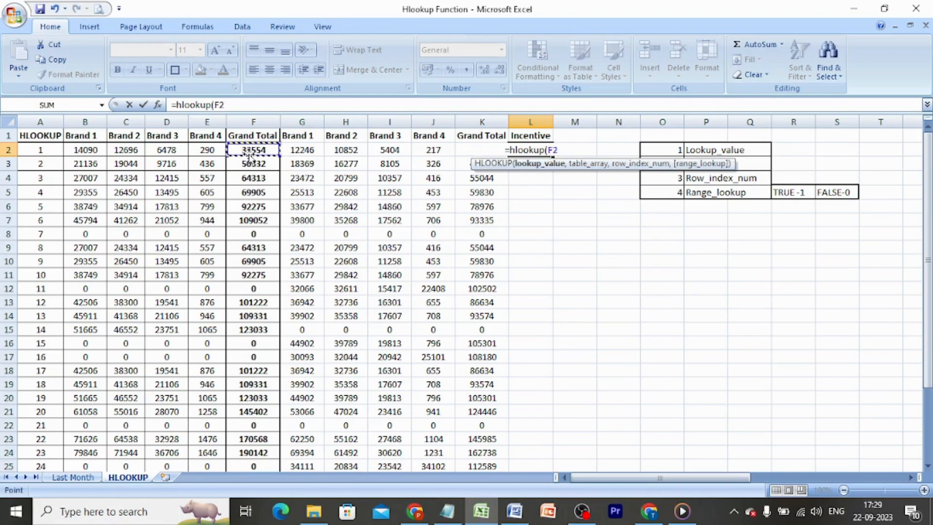
{"action": "type", "text": ","}
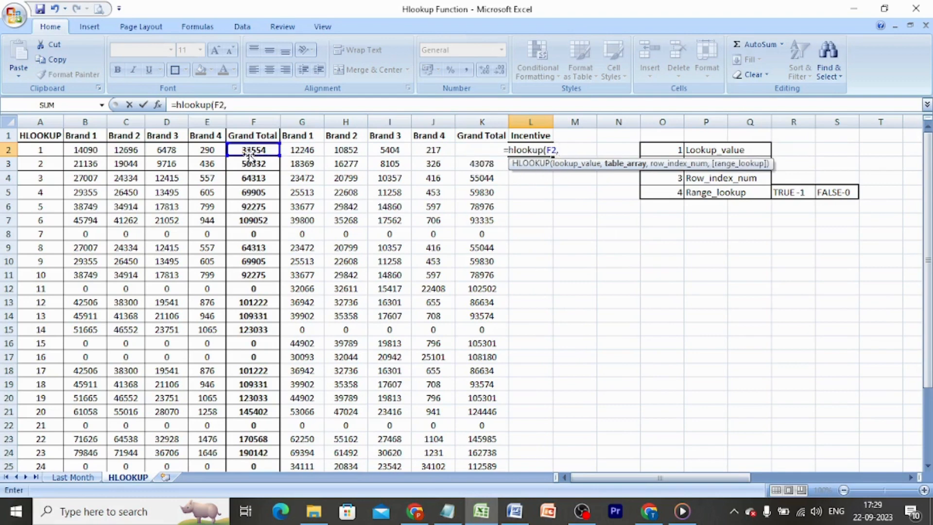
Step: Set the L2 formula's table array to the incentive slab table as the absolute range $AA$2:$AK$3
{"action": "key", "text": "ctrl+Right"}
{"action": "key", "text": "ctrl+Right"}
{"action": "key", "text": "ctrl+Right"}
{"action": "key", "text": "shift+Down"}
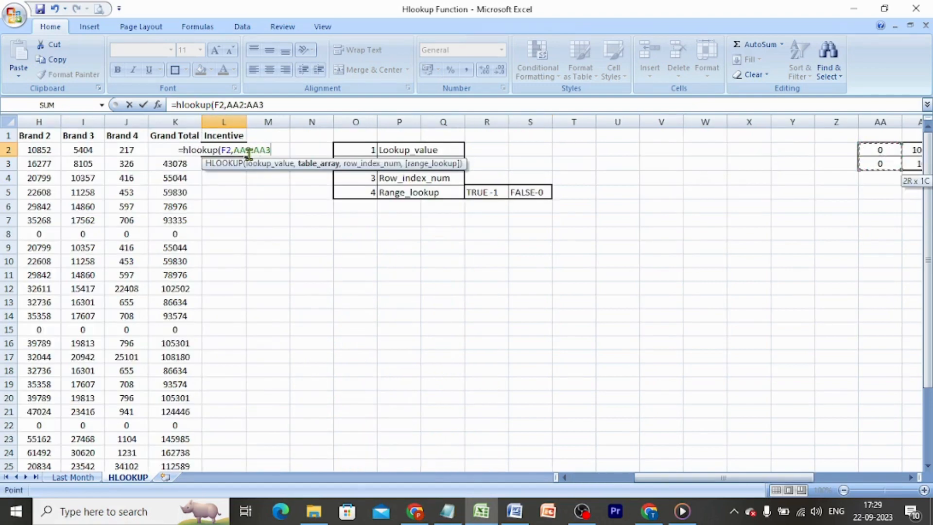
{"action": "key", "text": "ctrl+shift+Right"}
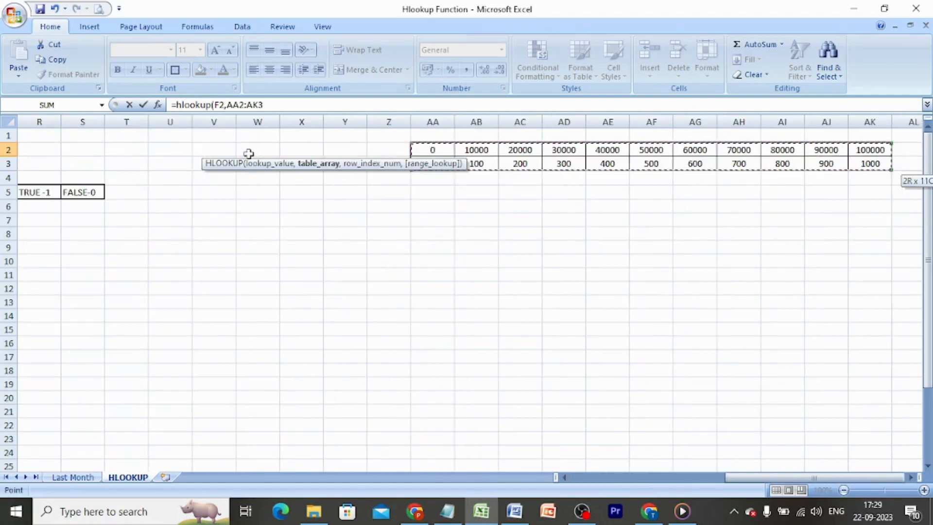
{"action": "key", "text": "F4"}
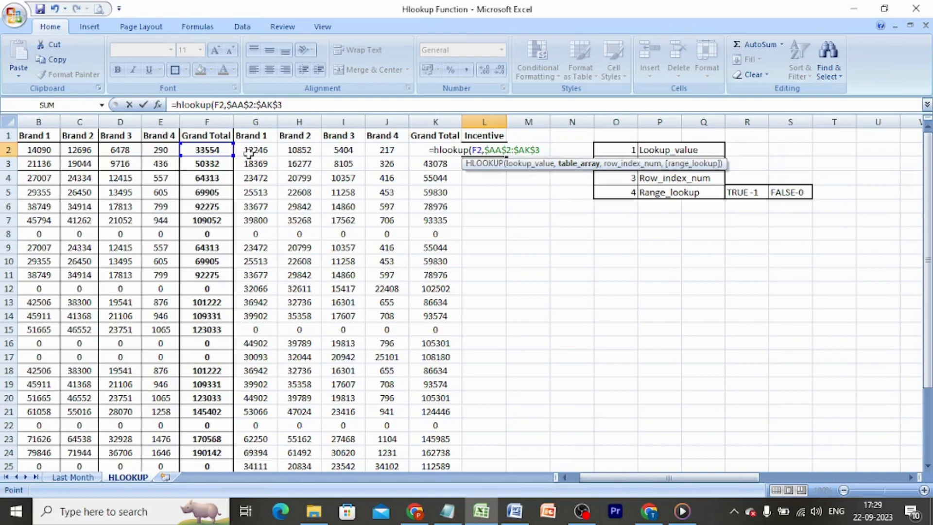
Step: Complete the L2 formula with 2 as the row index number and 1 (approximate match) as the range lookup
{"action": "type", "text": ","}
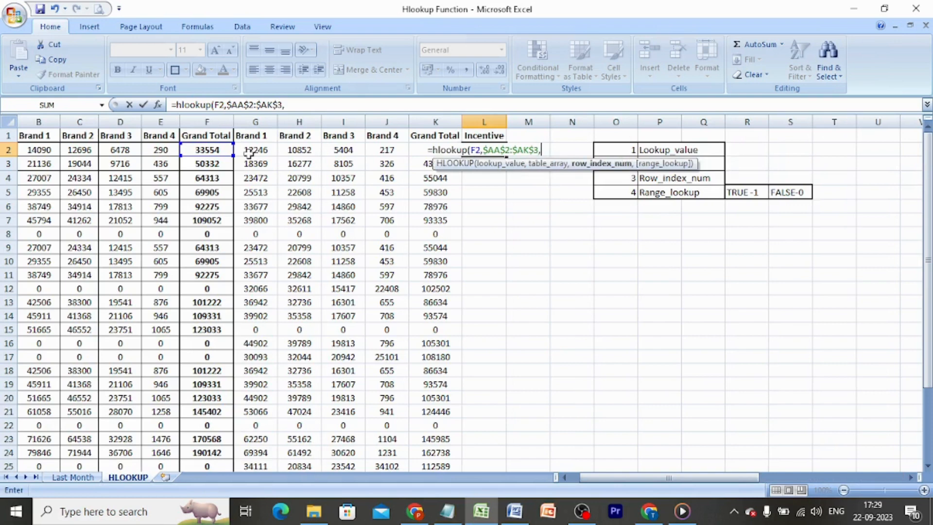
{"action": "type", "text": "2,"}
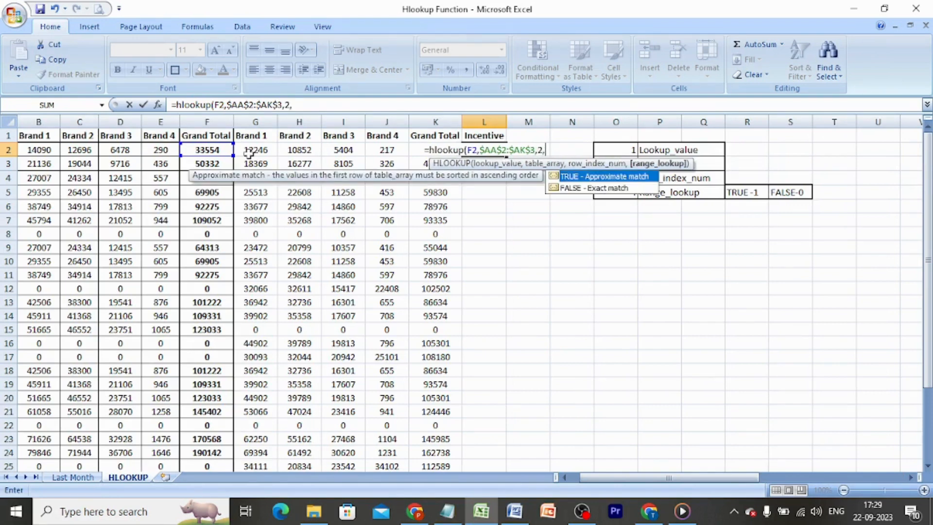
{"action": "type", "text": "1"}
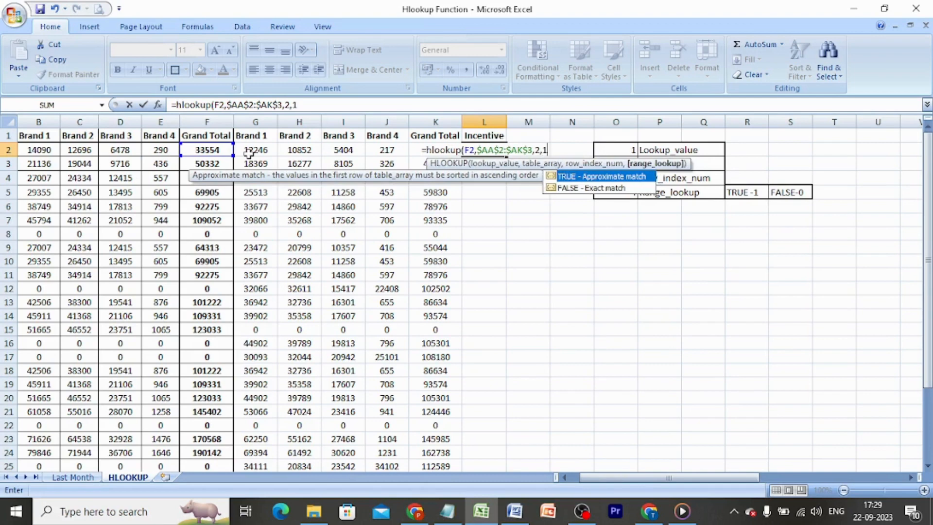
{"action": "type", "text": ")"}
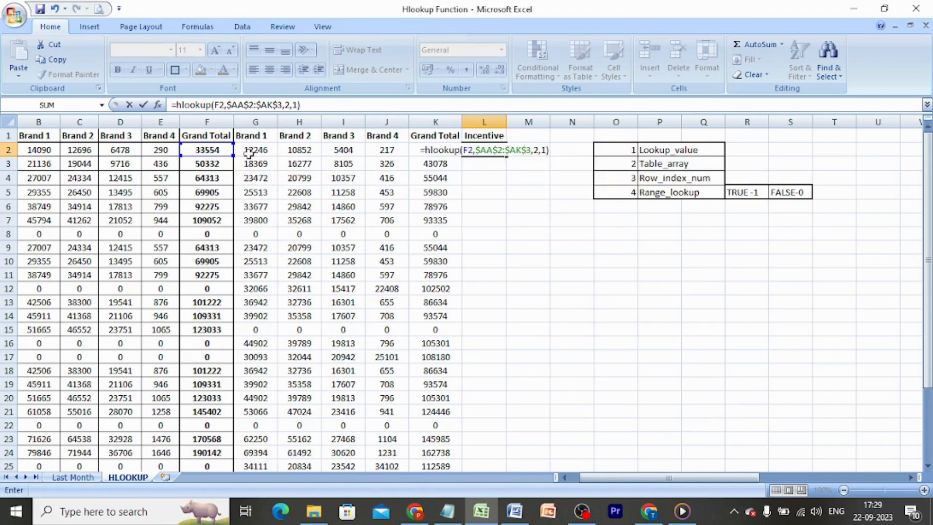
{"action": "key", "text": "Return"}
Step: Check the incentive slab table in AA2:AK3 against the incentive returned in L2
{"action": "key", "text": "ctrl+Right"}
{"action": "key", "text": "ctrl+Right"}
{"action": "key", "text": "ctrl+Right"}
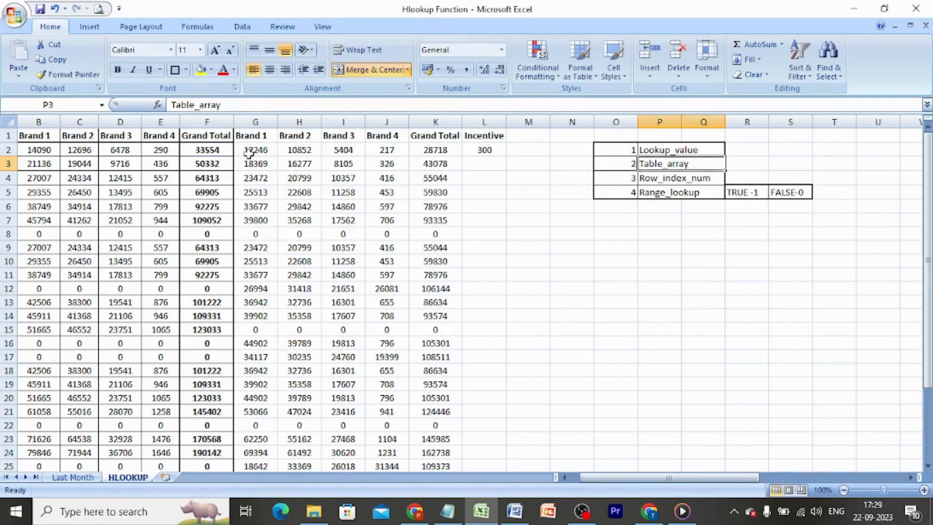
{"action": "key", "text": "ctrl+Right"}
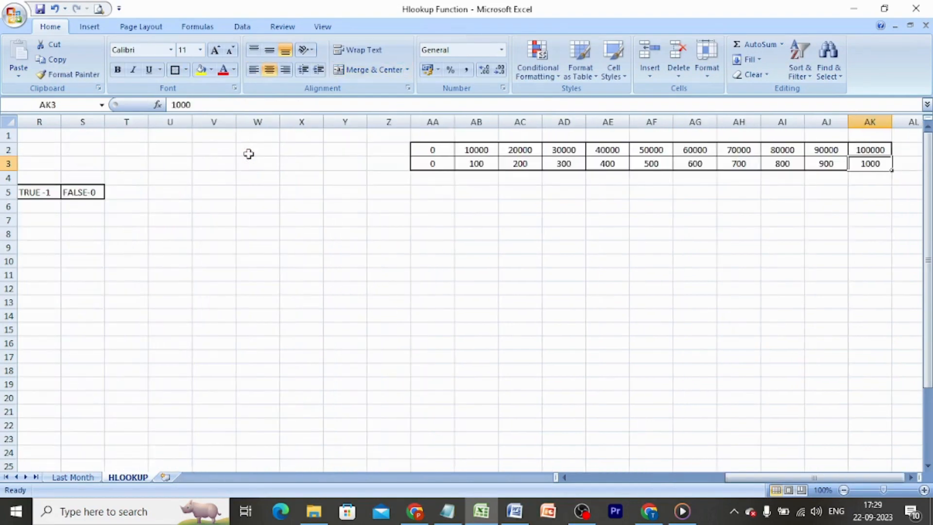
{"action": "key", "text": "ctrl+Left"}
{"action": "key", "text": "ctrl+Left"}
{"action": "key", "text": "ctrl+Left"}
{"action": "key", "text": "ctrl+Left"}
{"action": "key", "text": "ctrl+Left"}
Step: Fill the incentive HLOOKUP formula from L2 down the Incentive column to L32
{"action": "key", "text": "Right"}
{"action": "key", "text": "Right"}
{"action": "key", "text": "Right"}
{"action": "key", "text": "Right"}
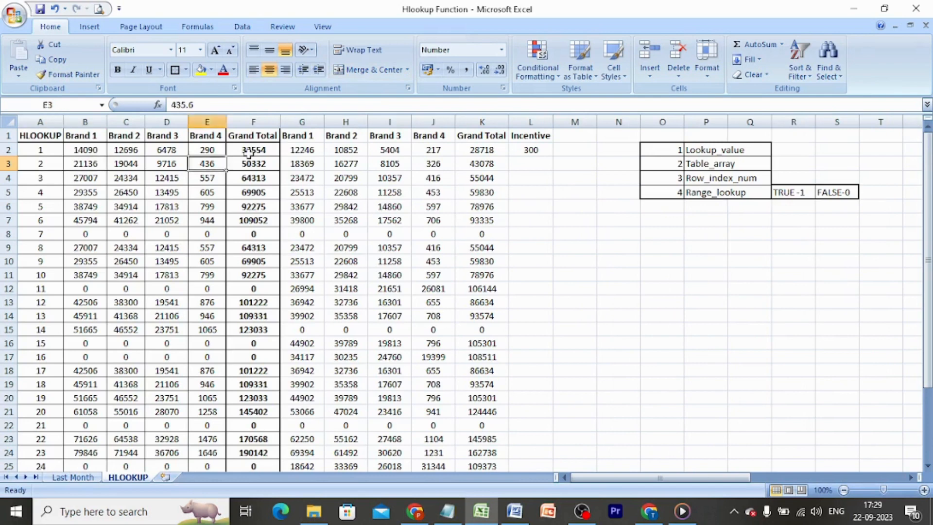
{"action": "key", "text": "Right"}
{"action": "key", "text": "Right"}
{"action": "key", "text": "Right"}
{"action": "key", "text": "Right"}
{"action": "key", "text": "Right"}
{"action": "key", "text": "Right"}
{"action": "key", "text": "Right"}
{"action": "key", "text": "Up"}
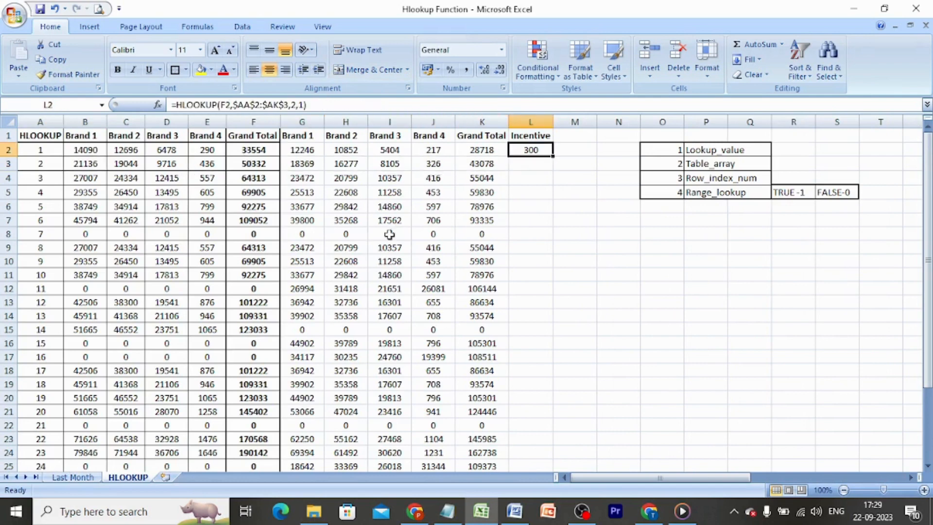
{"action": "double_click", "coordinate": [553, 156]}
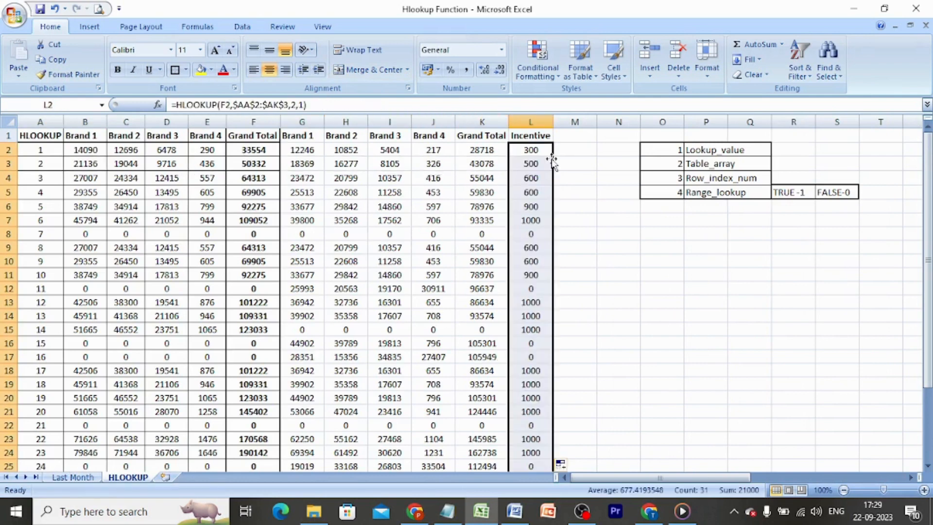
Step: Compare the grand totals in F2:F7 with the incentives returned in column L, especially for row 7
{"action": "key", "text": "Left"}
{"action": "key", "text": "Left"}
{"action": "key", "text": "Left"}
{"action": "key", "text": "Left"}
{"action": "key", "text": "Left"}
{"action": "key", "text": "Left"}
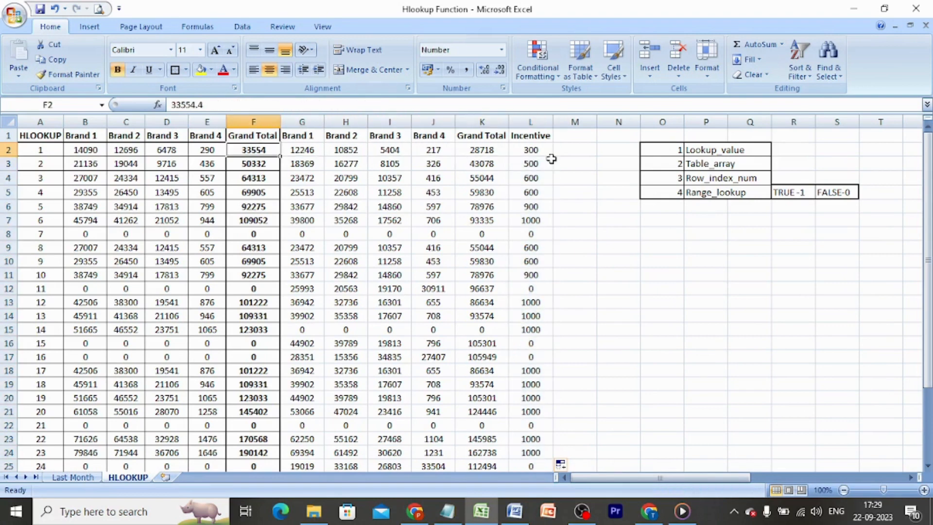
{"action": "key", "text": "Down"}
{"action": "key", "text": "Down"}
{"action": "key", "text": "Down"}
{"action": "key", "text": "Down"}
{"action": "key", "text": "Down"}
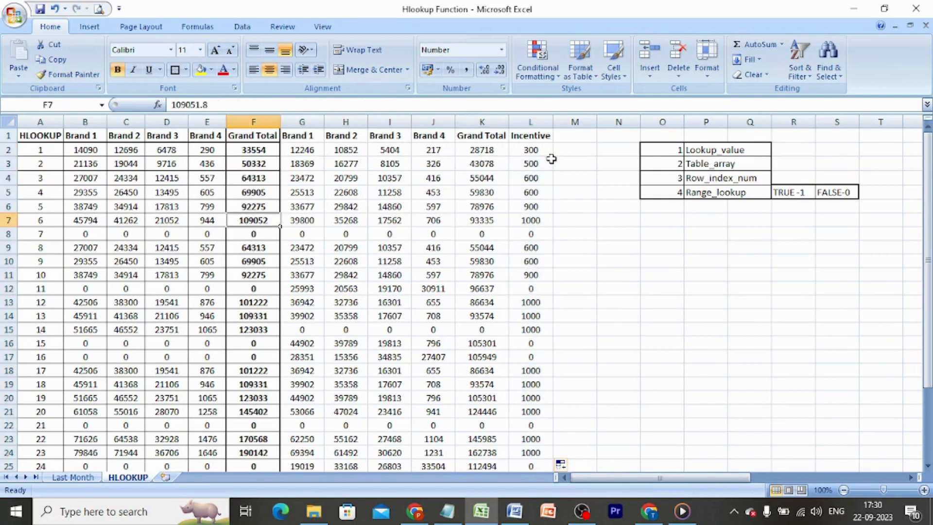
{"action": "key", "text": "Right"}
{"action": "key", "text": "Right"}
{"action": "key", "text": "Right"}
{"action": "key", "text": "Right"}
{"action": "key", "text": "Right"}
{"action": "key", "text": "Right"}
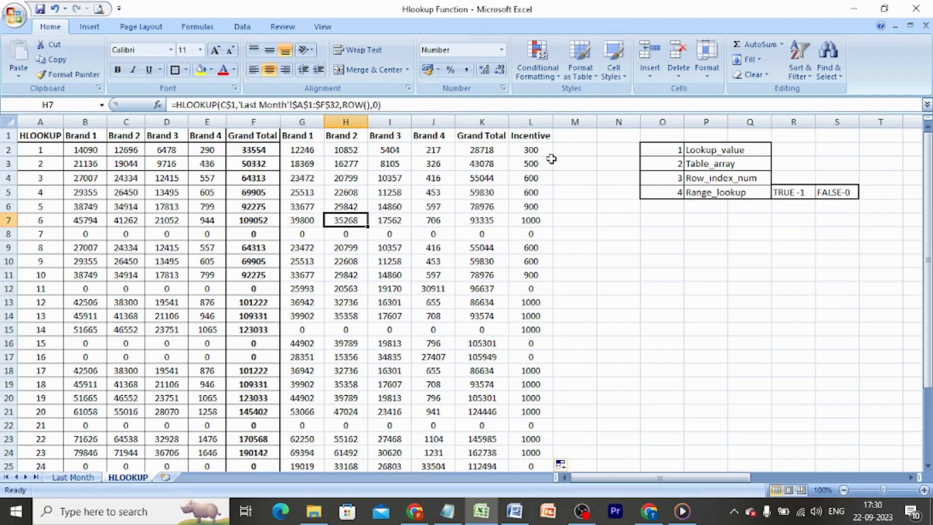